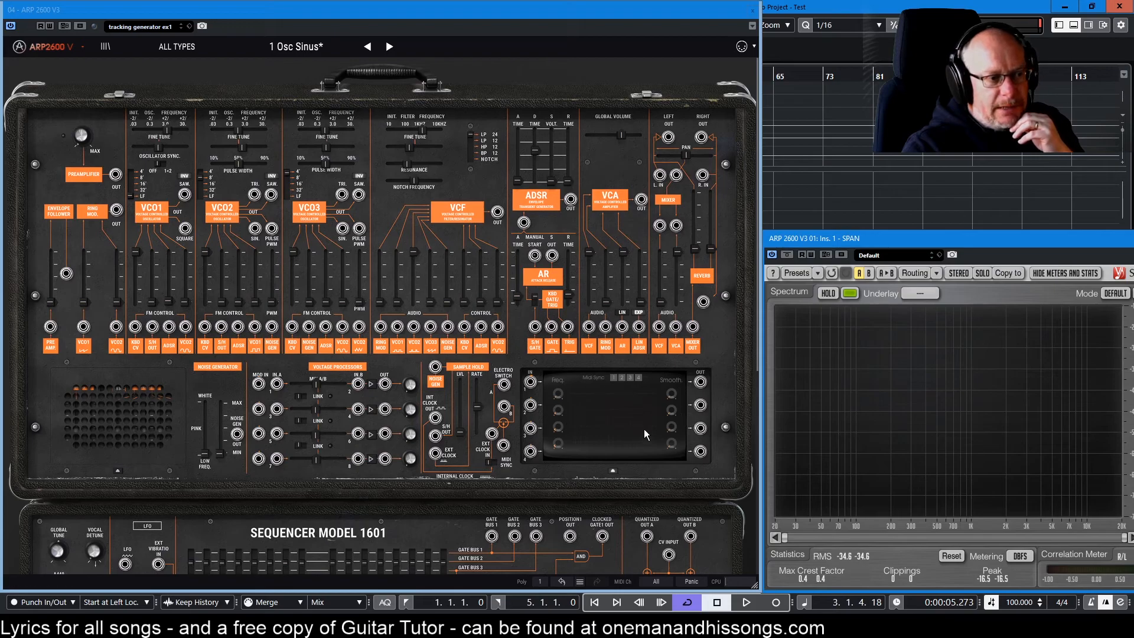
Fold and unfold the tracking generator module a few times.
{"action": "left_click", "coordinate": [612, 468]}
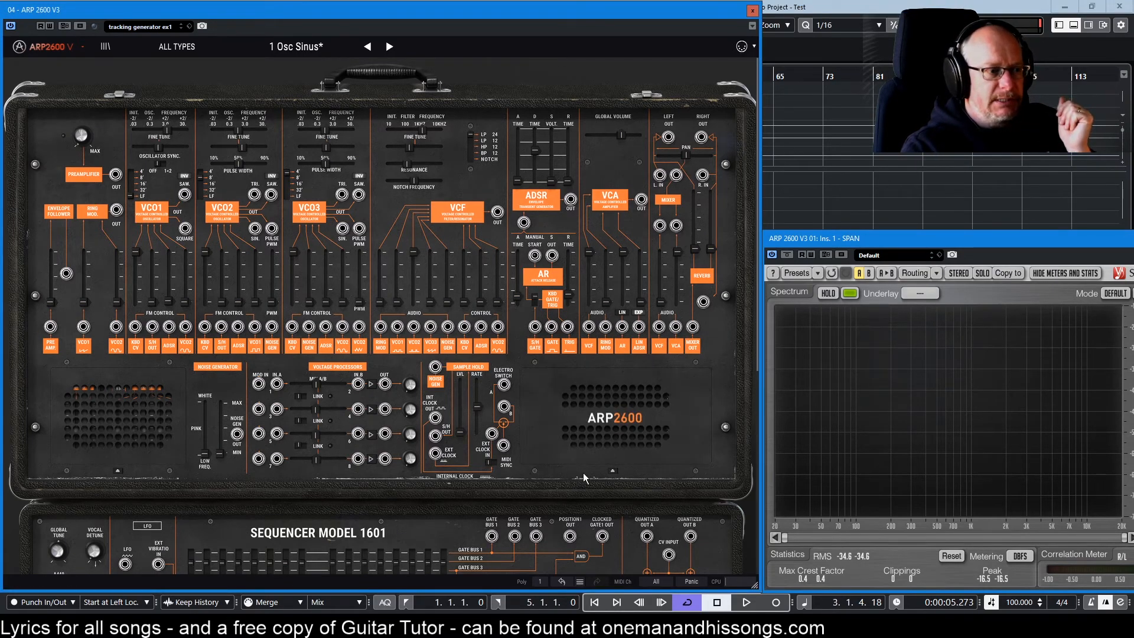
{"action": "left_click", "coordinate": [613, 470]}
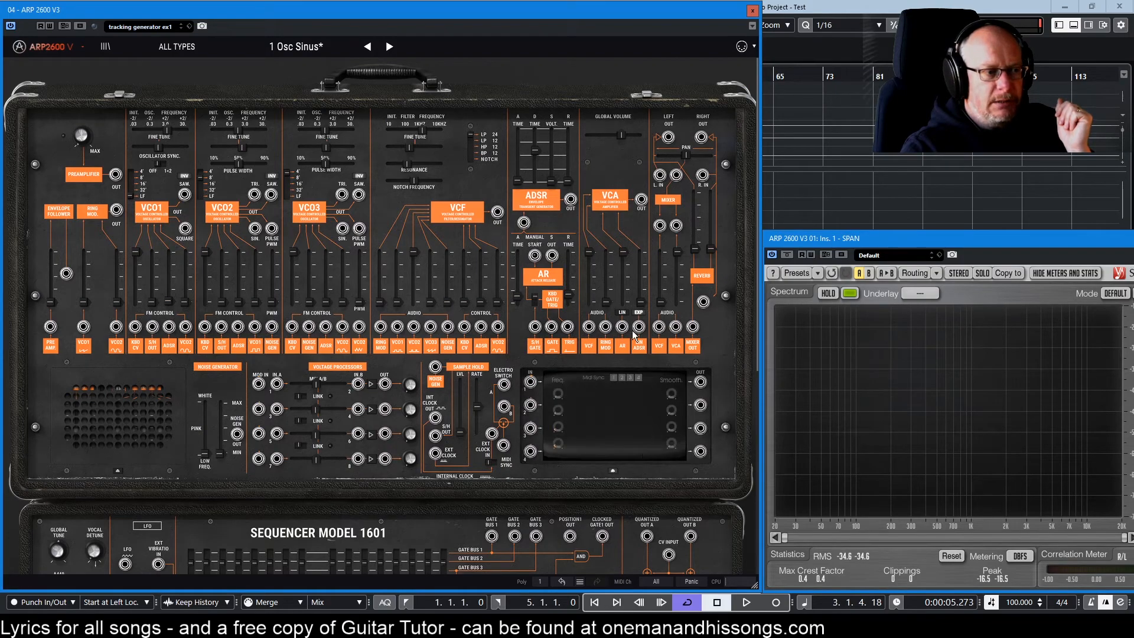
{"action": "left_click", "coordinate": [613, 472]}
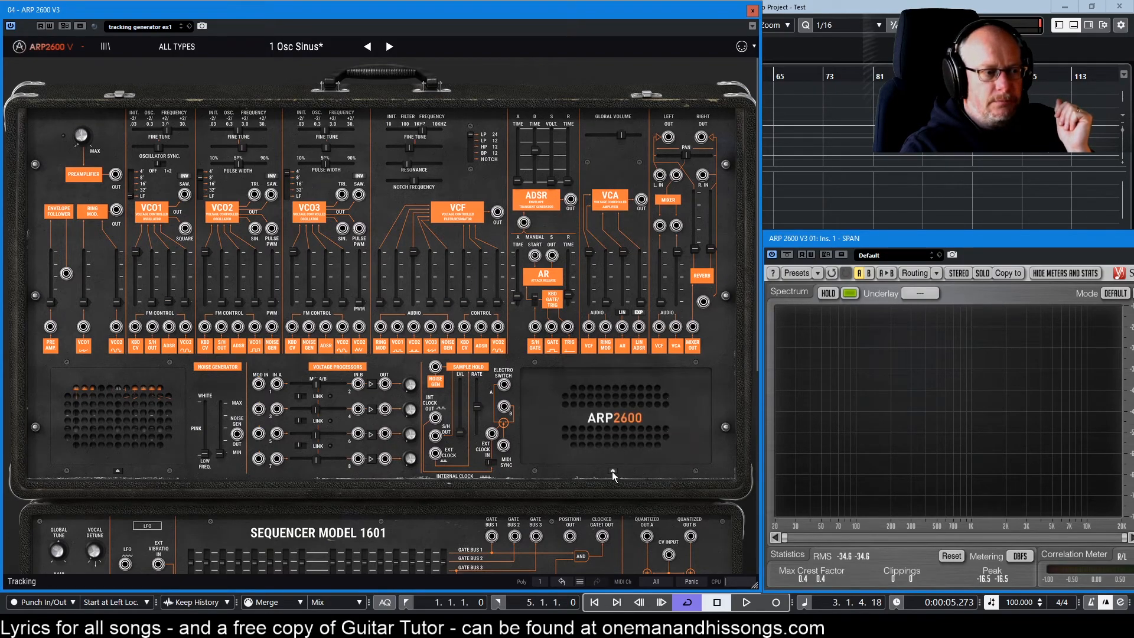
{"action": "left_click", "coordinate": [613, 472]}
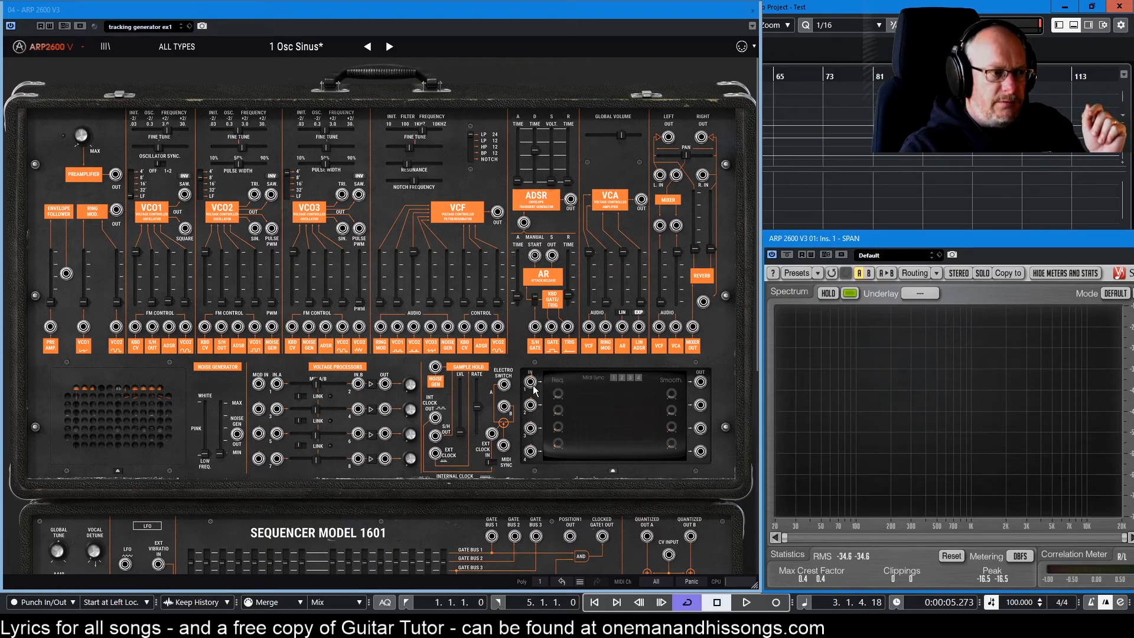
In the tracking generator's Curve Editor, flatten curve 4 to a baseline.
{"action": "left_click", "coordinate": [605, 406]}
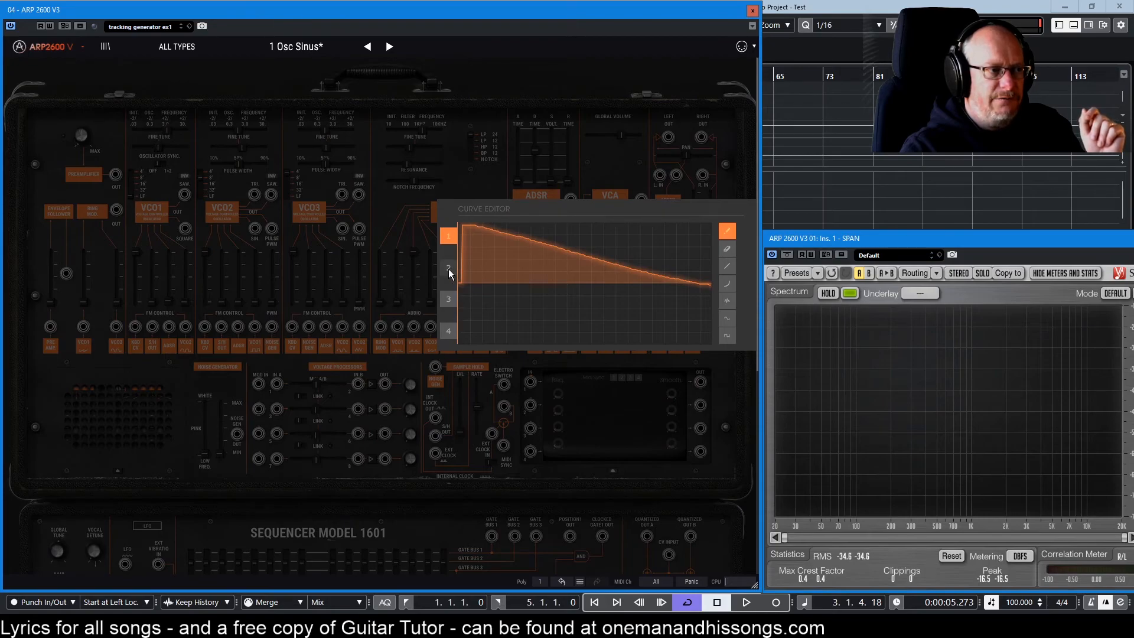
{"action": "left_click", "coordinate": [449, 270]}
{"action": "left_click", "coordinate": [449, 331]}
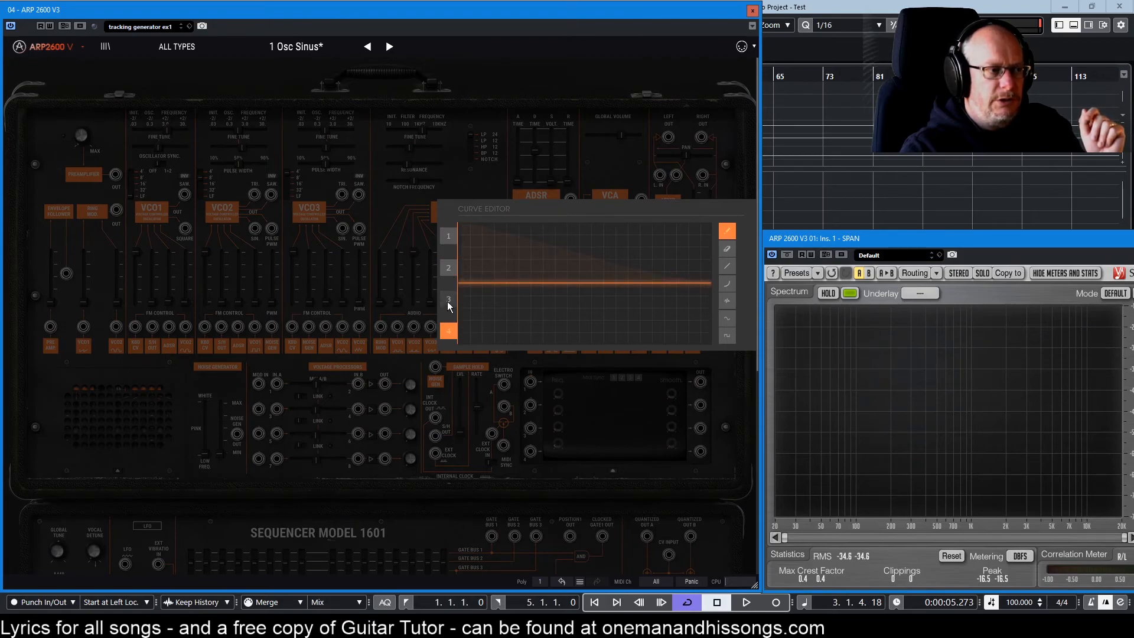
{"action": "left_click_drag", "start_coordinate": [480, 288], "coordinate": [537, 231]}
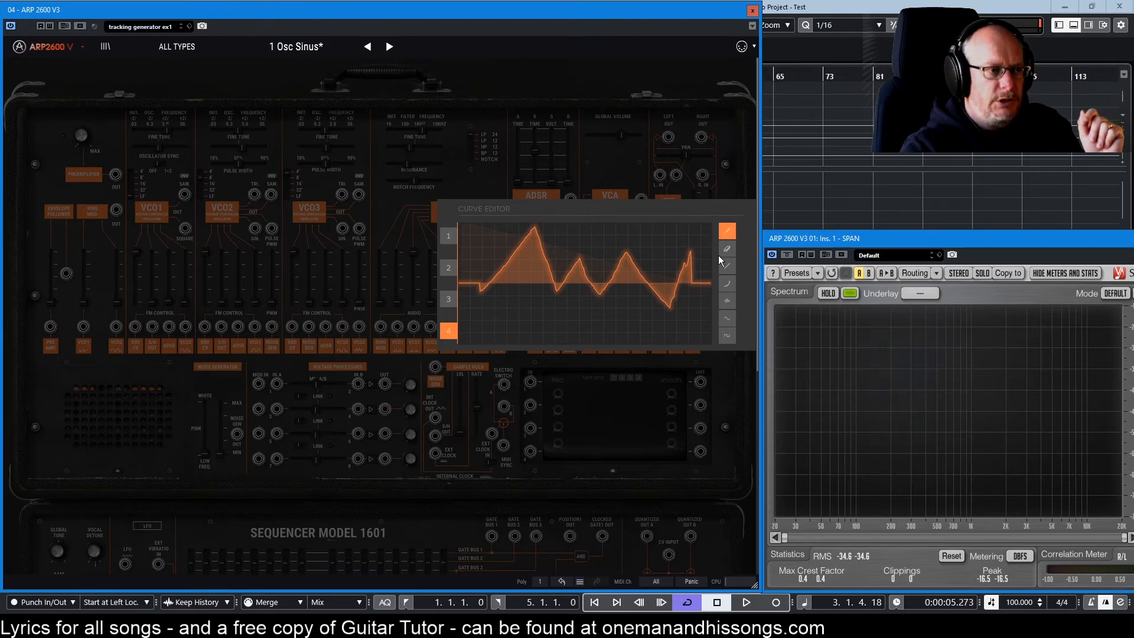
{"action": "left_click_drag", "start_coordinate": [477, 285], "coordinate": [556, 282]}
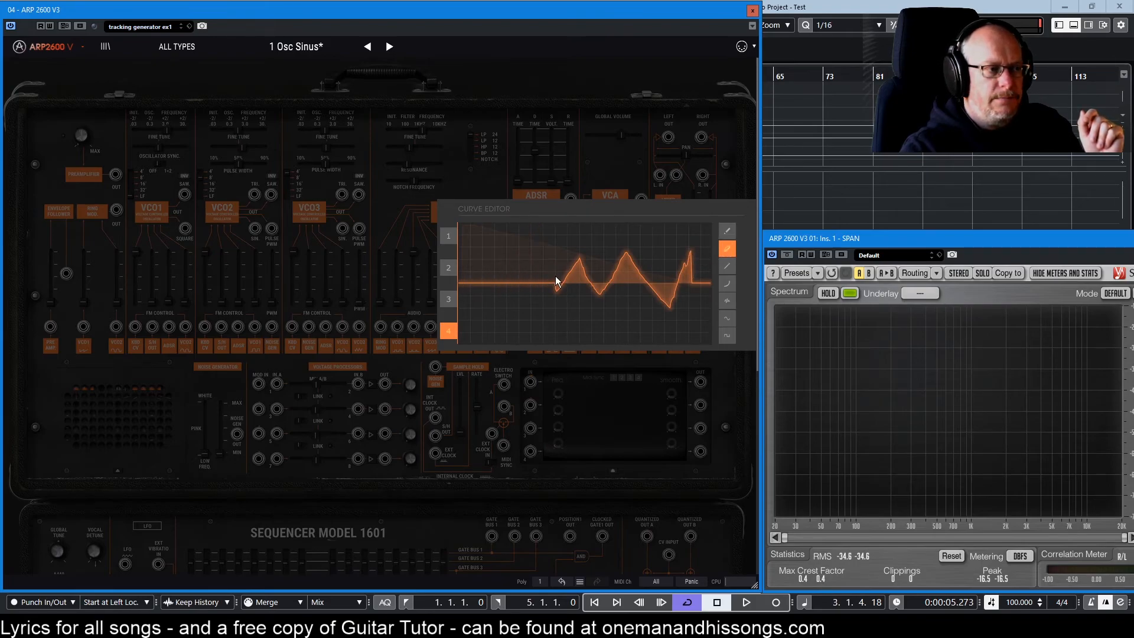
{"action": "mouse_move", "coordinate": [503, 282]}
{"action": "left_mouse_down"}
{"action": "mouse_move", "coordinate": [709, 283]}
{"action": "mouse_move", "coordinate": [459, 284]}
{"action": "left_mouse_up"}
Flatten curve 1 to a baseline and close the Curve Editor.
{"action": "left_click", "coordinate": [448, 235]}
{"action": "left_click_drag", "start_coordinate": [660, 288], "coordinate": [712, 283]}
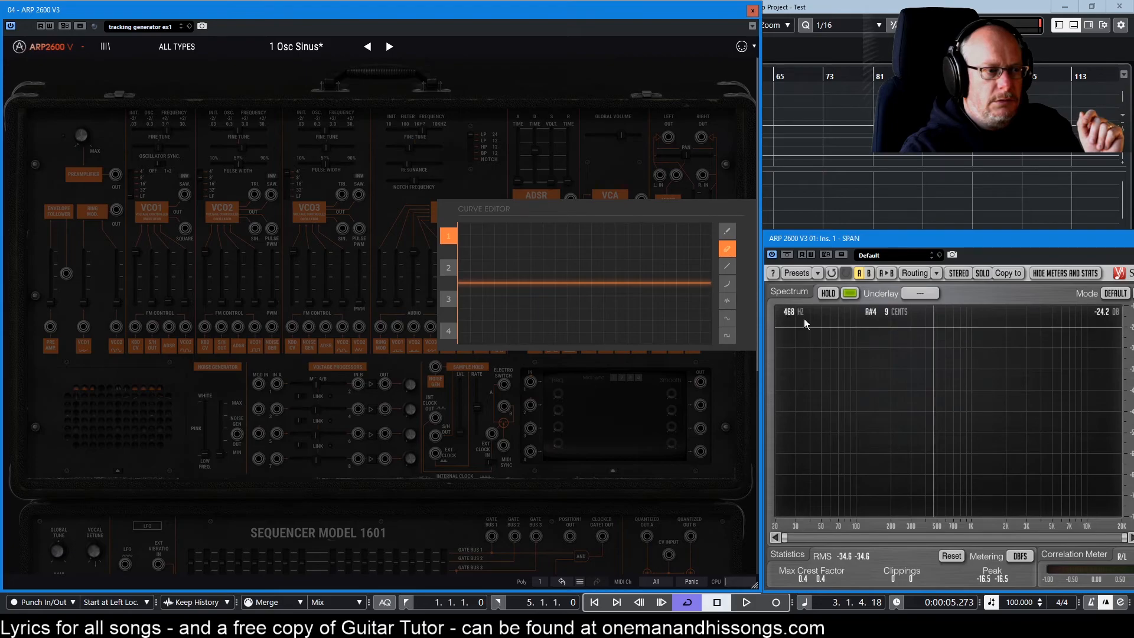
{"action": "left_click", "coordinate": [619, 422]}
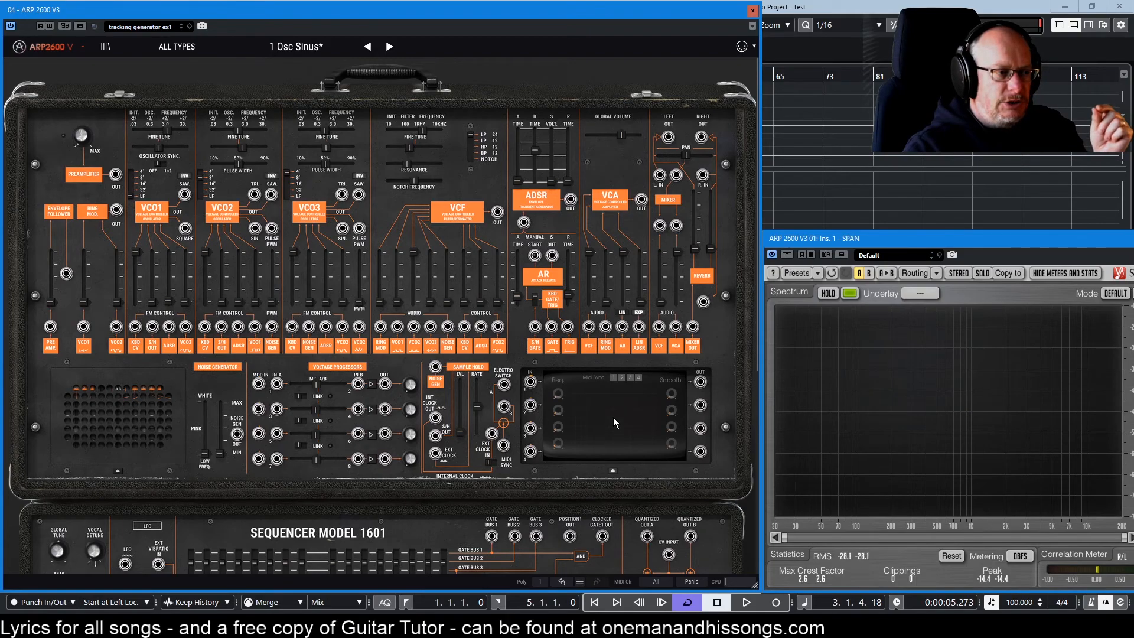
Pencil-draw a high-start, right-decaying curve into slot 1, then reopen the editor to verify it.
{"action": "left_click", "coordinate": [615, 391]}
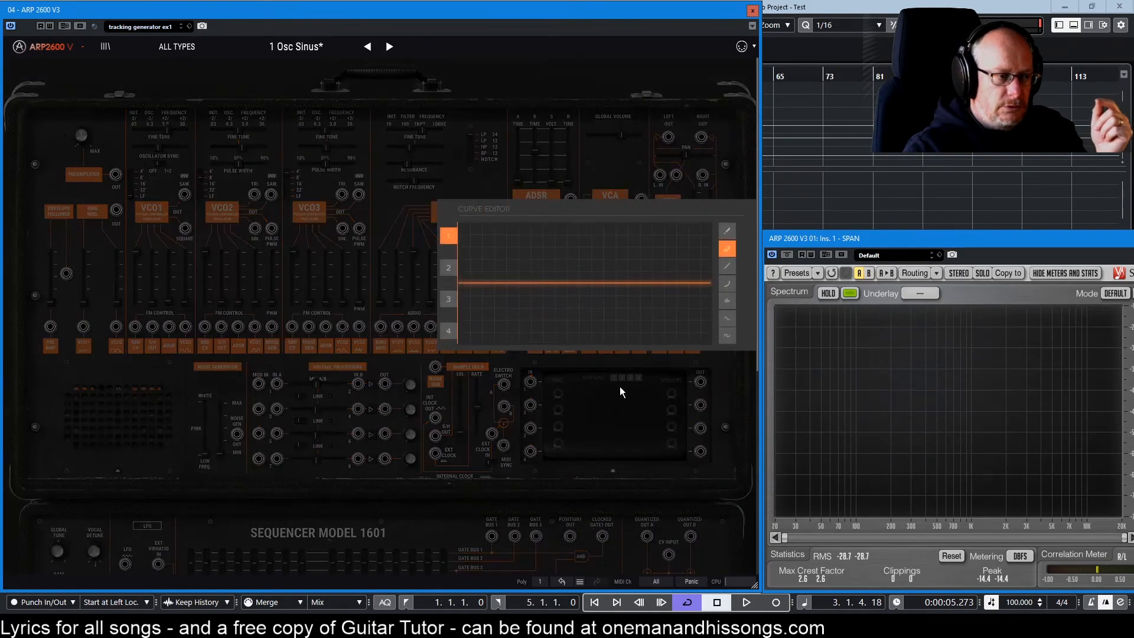
{"action": "left_click", "coordinate": [730, 230]}
{"action": "left_click_drag", "start_coordinate": [458, 222], "coordinate": [533, 242]}
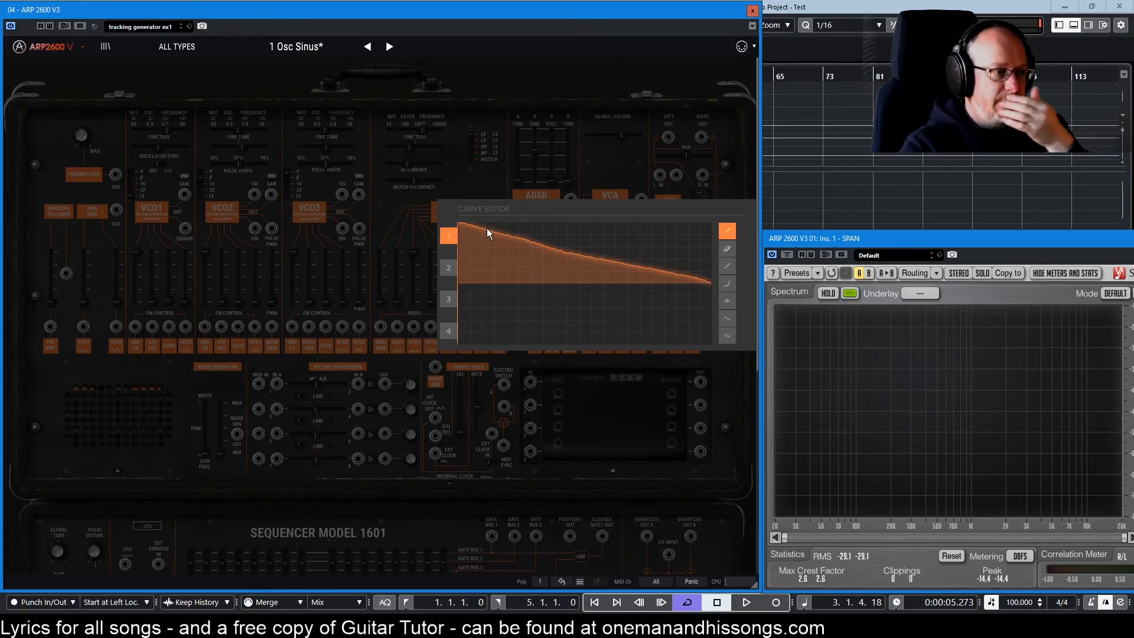
{"action": "left_click", "coordinate": [627, 406]}
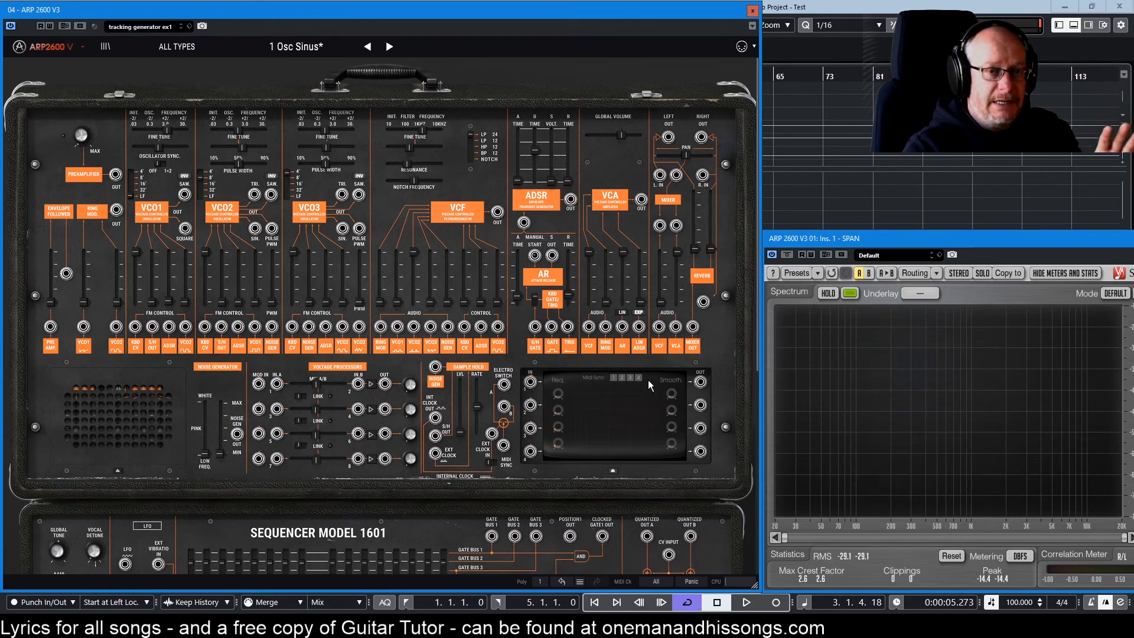
{"action": "left_click", "coordinate": [602, 413]}
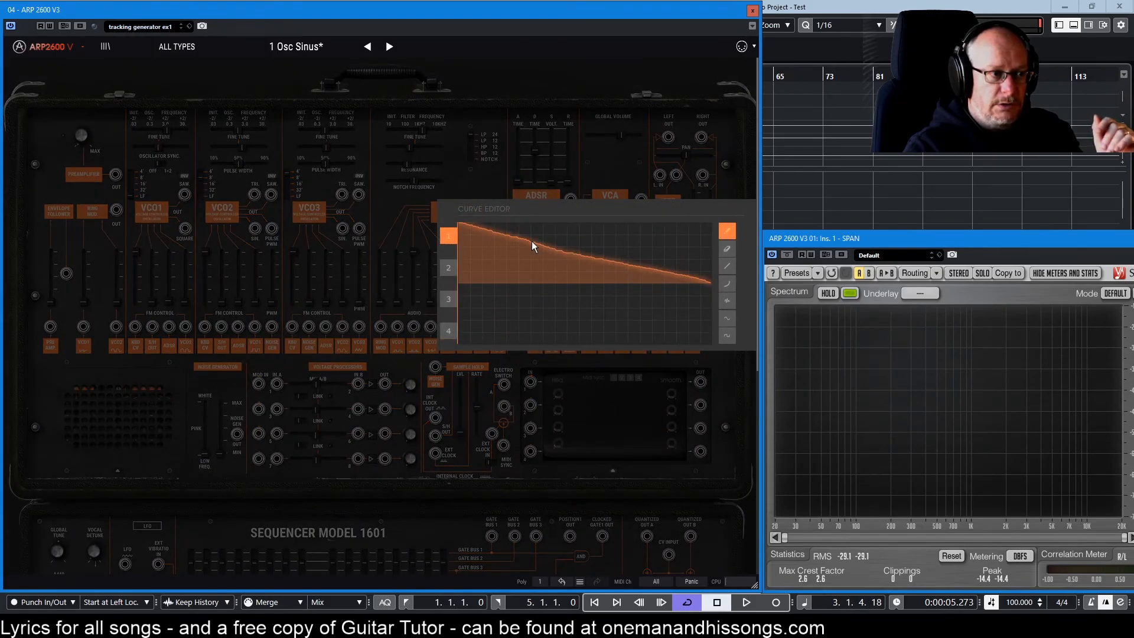
{"action": "left_click", "coordinate": [632, 418]}
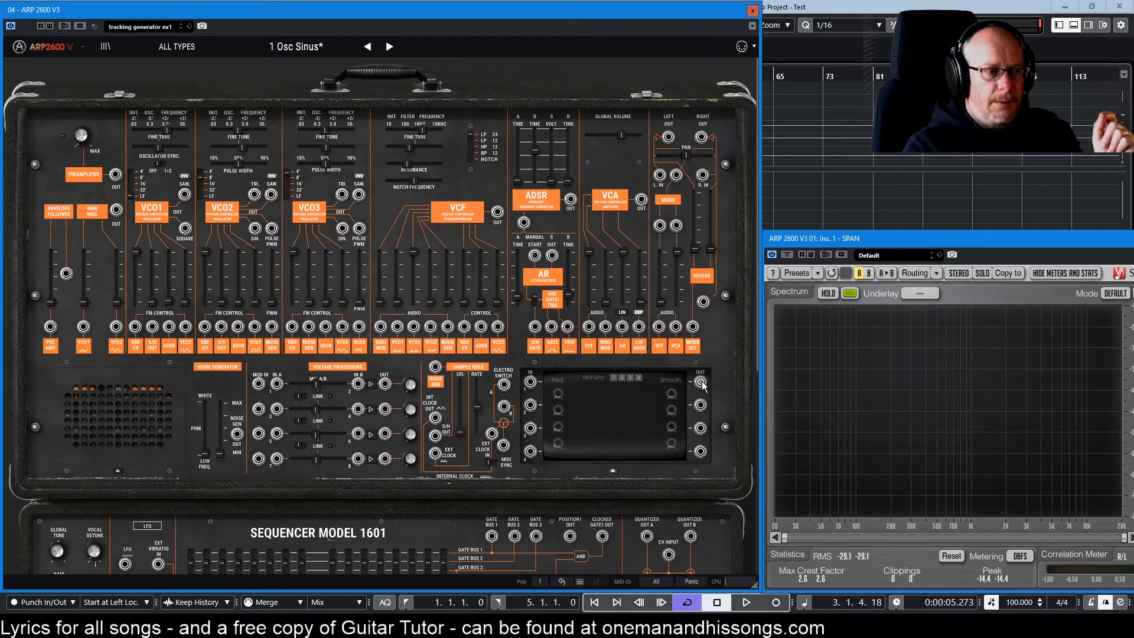
Cable tracking generator OUT to VCO2's FM input and set the FM3 amount to 0.16.
{"action": "left_click_drag", "start_coordinate": [700, 381], "coordinate": [238, 328]}
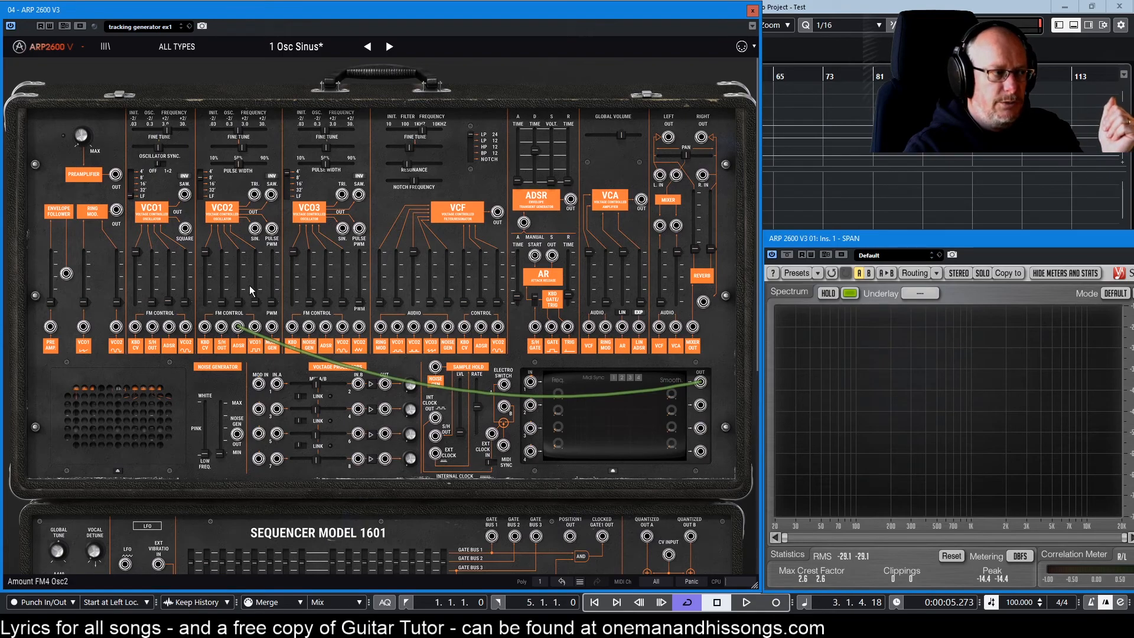
{"action": "mouse_move", "coordinate": [239, 307]}
{"action": "left_mouse_down"}
{"action": "mouse_move", "coordinate": [239, 266]}
{"action": "mouse_move", "coordinate": [247, 303]}
{"action": "left_mouse_up"}
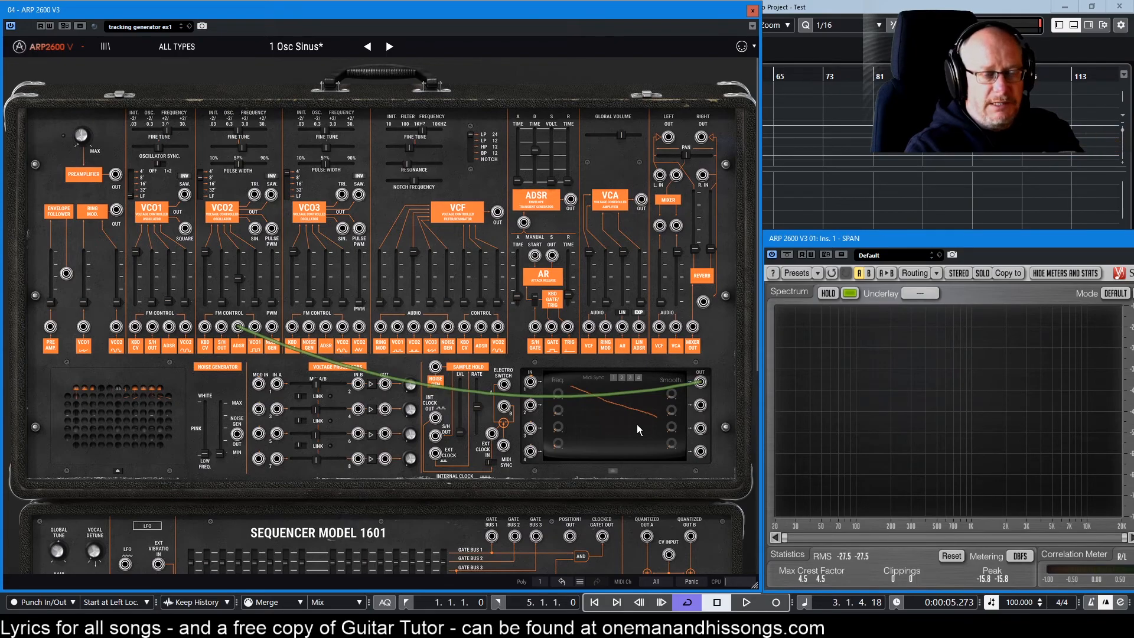
{"action": "mouse_move", "coordinate": [559, 397]}
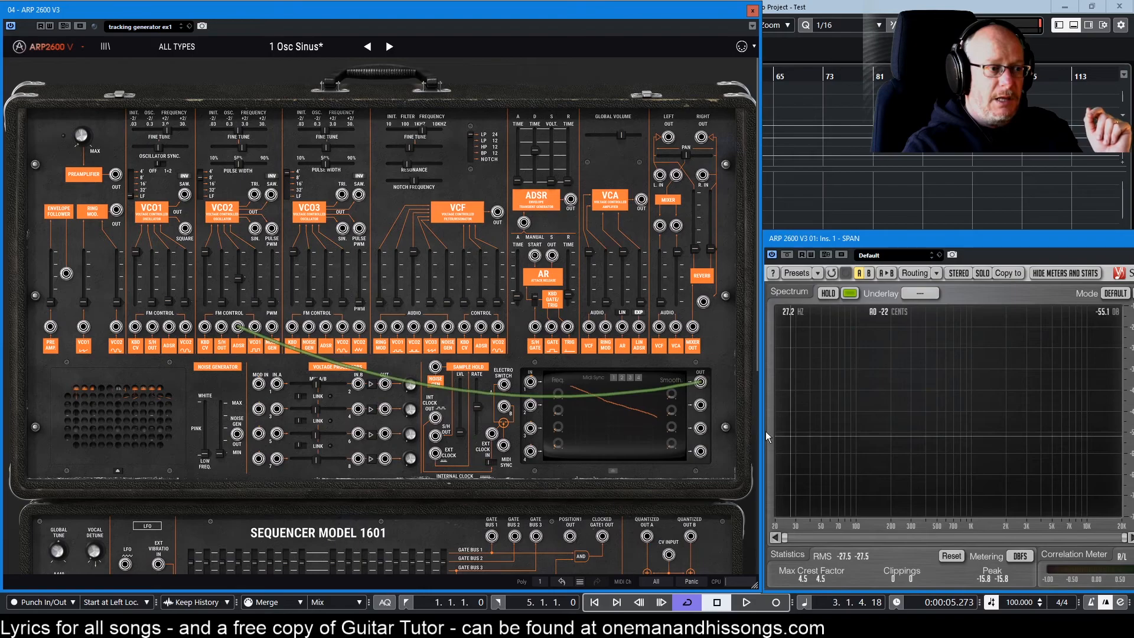
{"action": "mouse_move", "coordinate": [247, 288]}
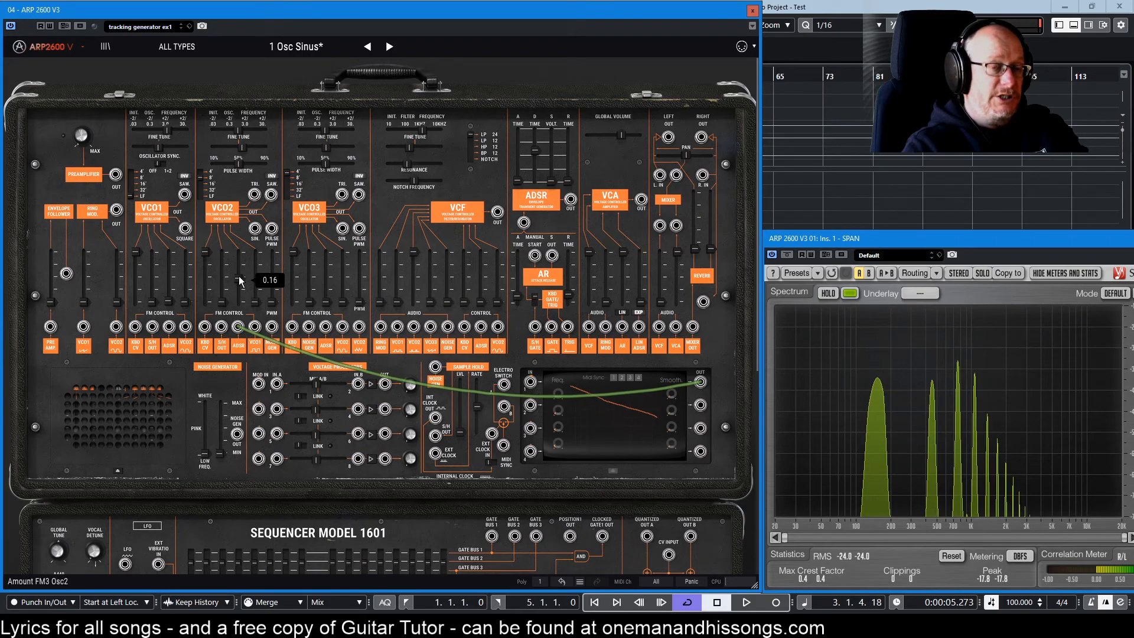
Nudge VCO2's FM3 amount slider up to 0.32.
{"action": "mouse_move", "coordinate": [238, 278]}
{"action": "left_mouse_down"}
{"action": "mouse_move", "coordinate": [239, 251]}
{"action": "mouse_move", "coordinate": [239, 278]}
{"action": "left_mouse_up"}
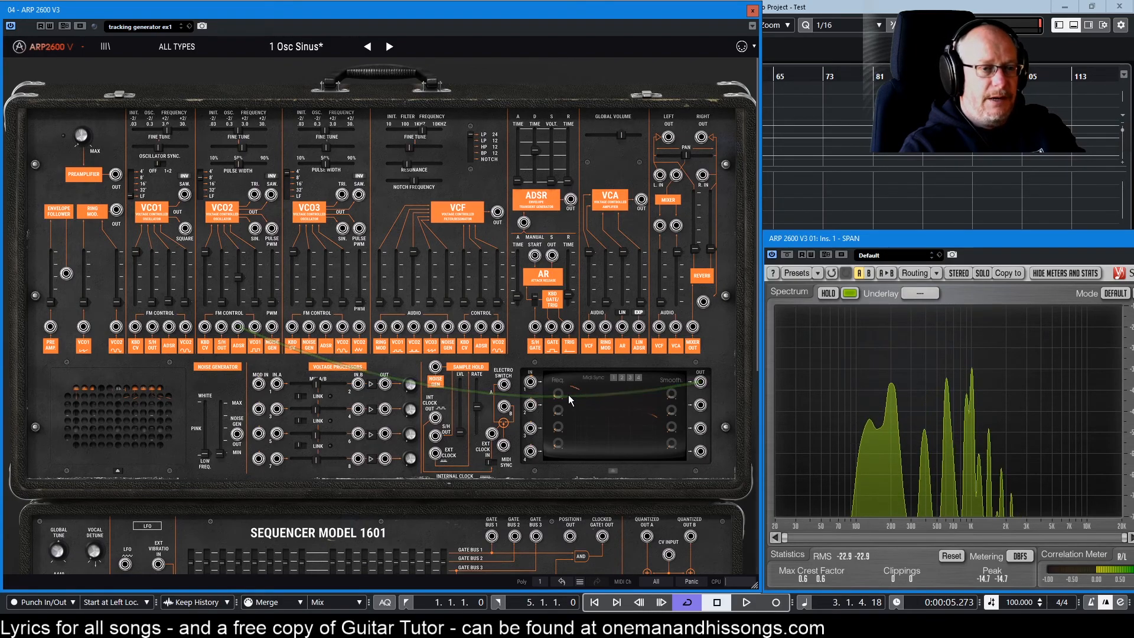
{"action": "left_click", "coordinate": [609, 411]}
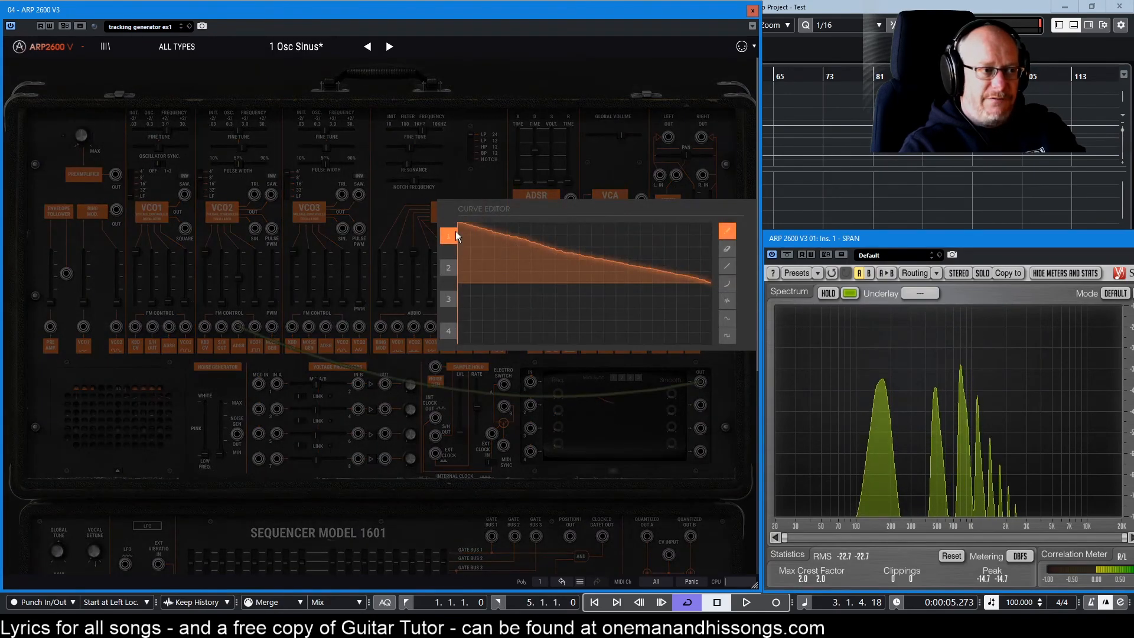
{"action": "left_click", "coordinate": [629, 413]}
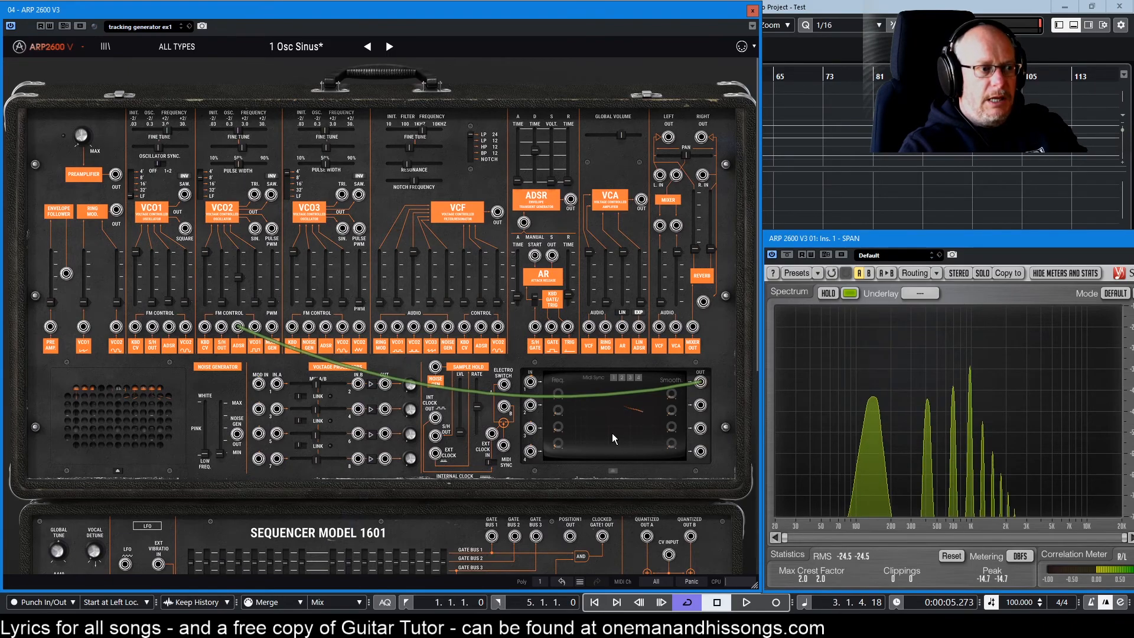
Set the tracking generator rate to 0.20 Hz and cut a narrow notch into curve 1.
{"action": "mouse_move", "coordinate": [557, 393]}
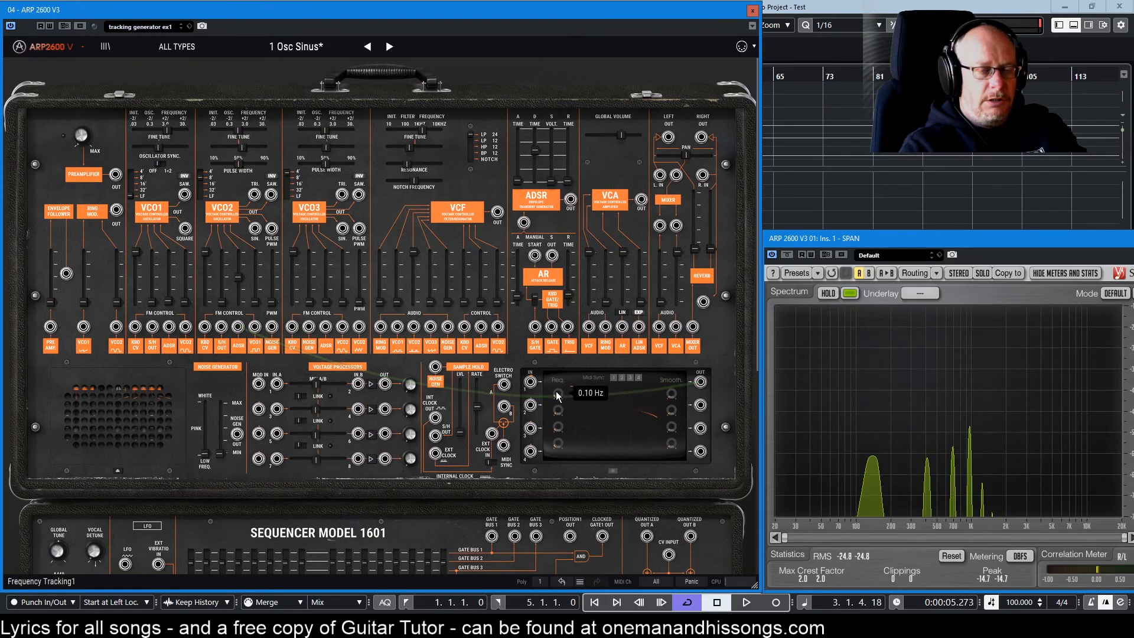
{"action": "left_click_drag", "start_coordinate": [557, 393], "coordinate": [557, 381]}
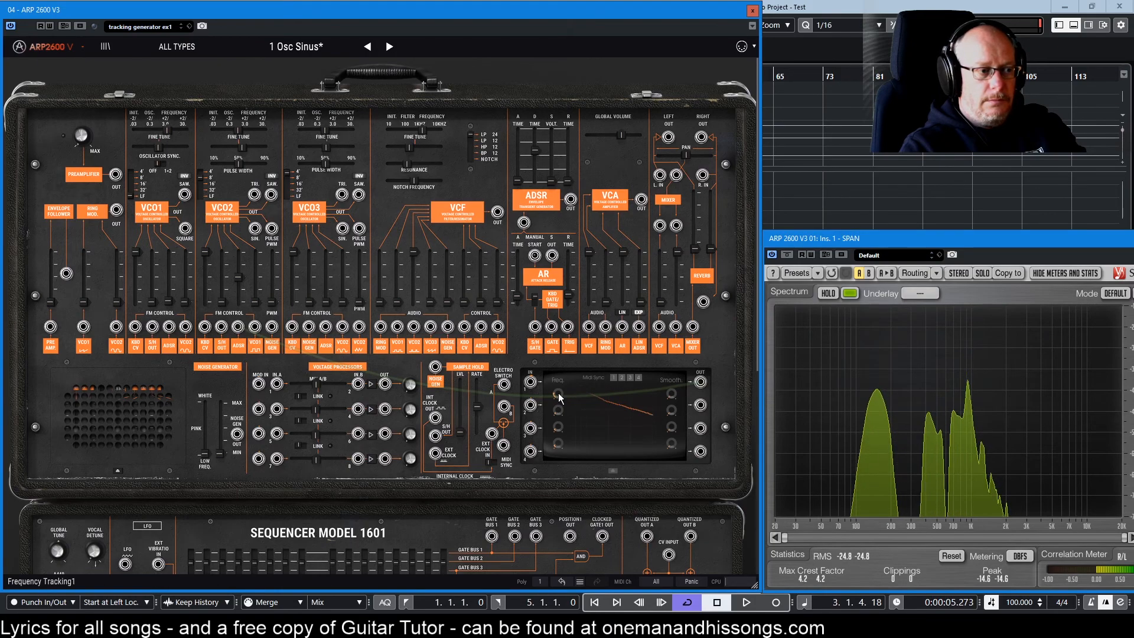
{"action": "left_click", "coordinate": [585, 427]}
{"action": "left_click_drag", "start_coordinate": [507, 281], "coordinate": [519, 280]}
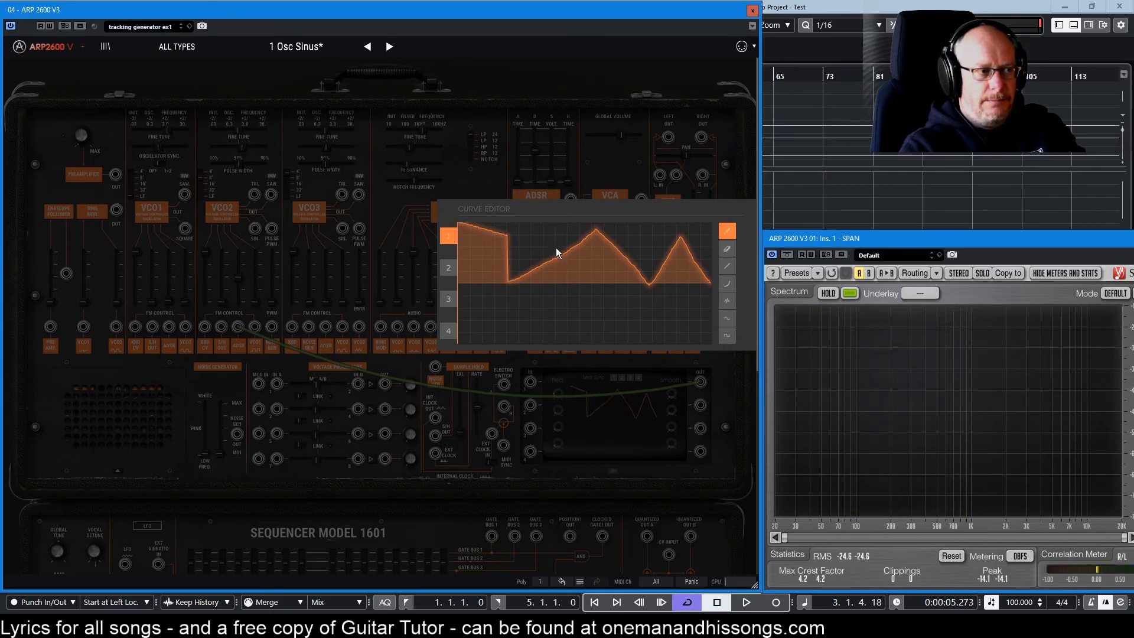
Extend the curve's high section into a long falling ramp and close the editor.
{"action": "left_click_drag", "start_coordinate": [494, 237], "coordinate": [534, 246]}
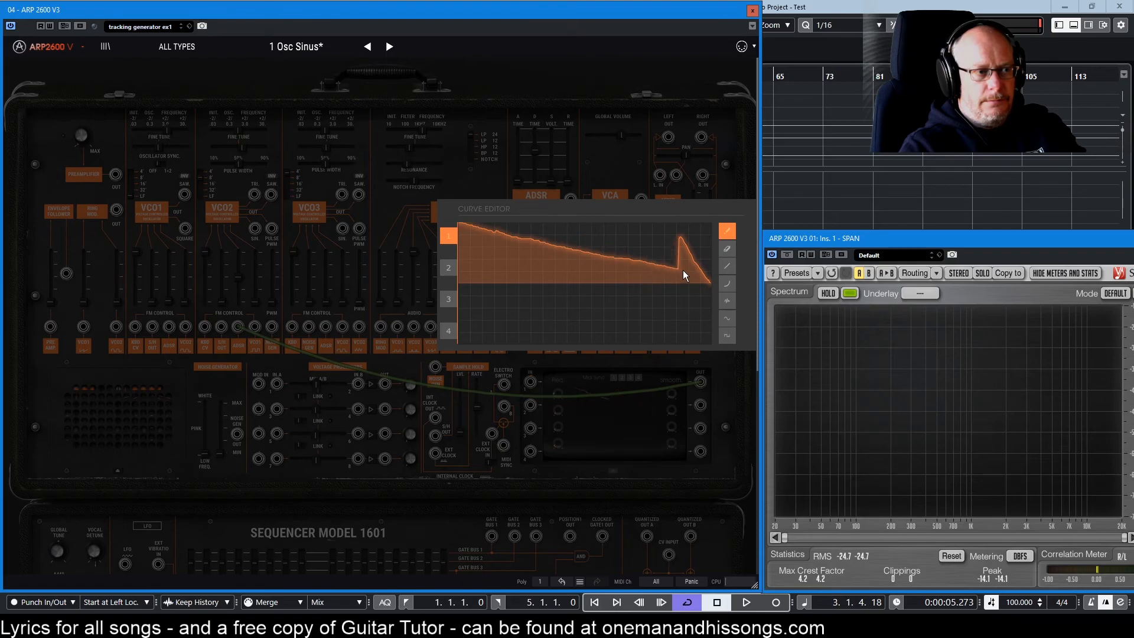
{"action": "left_click", "coordinate": [639, 437]}
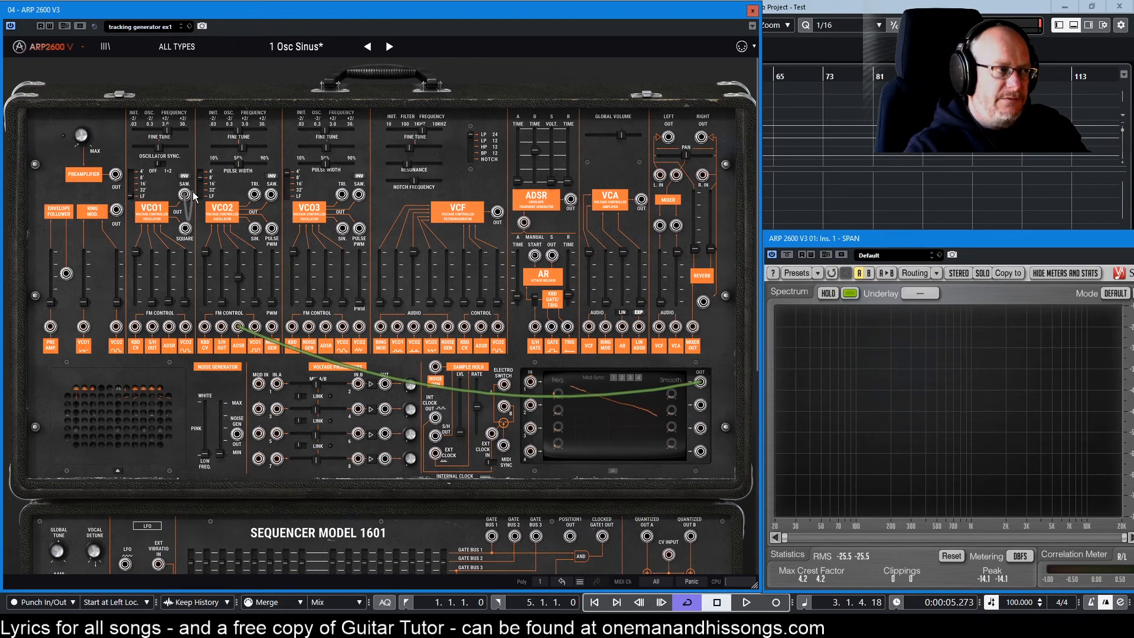
{"action": "left_click_drag", "start_coordinate": [186, 197], "coordinate": [506, 472]}
{"action": "mouse_move", "coordinate": [555, 399]}
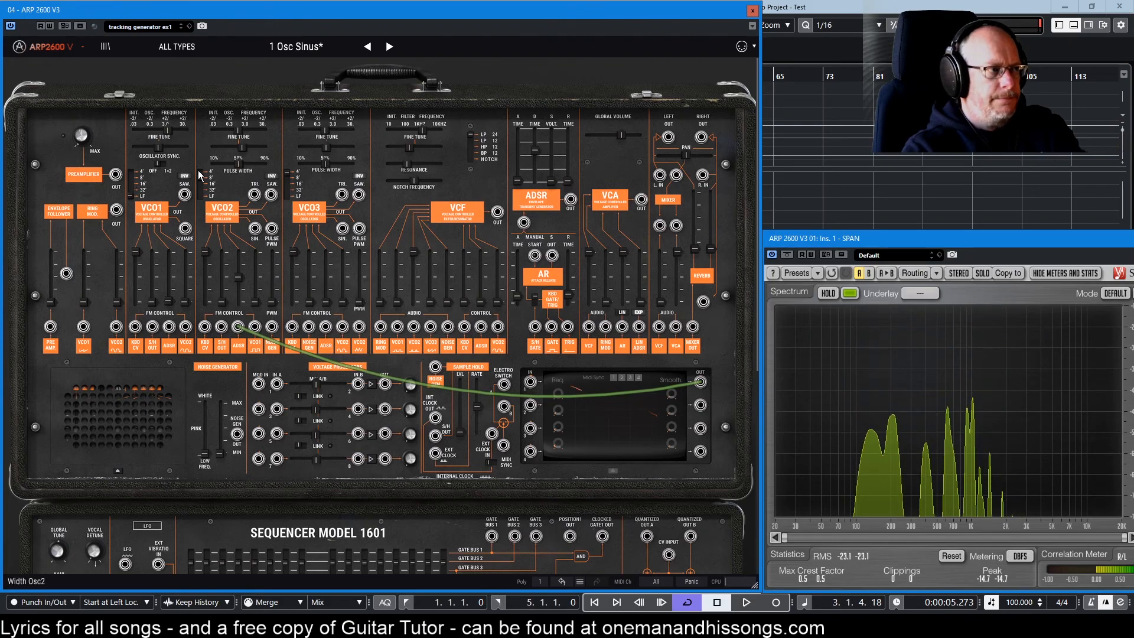
Cable VCO1 SAW to Tracking IN 1, tune VCO1 near 4.1 Hz, and raise the IN 1 amount.
{"action": "left_click_drag", "start_coordinate": [185, 195], "coordinate": [531, 384]}
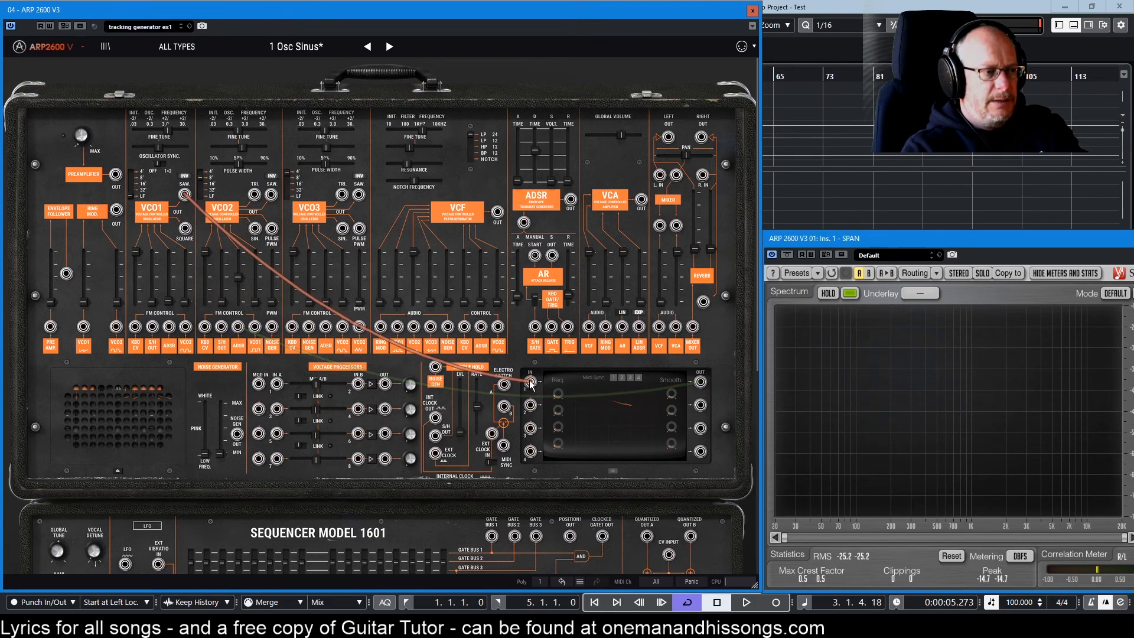
{"action": "mouse_move", "coordinate": [167, 131]}
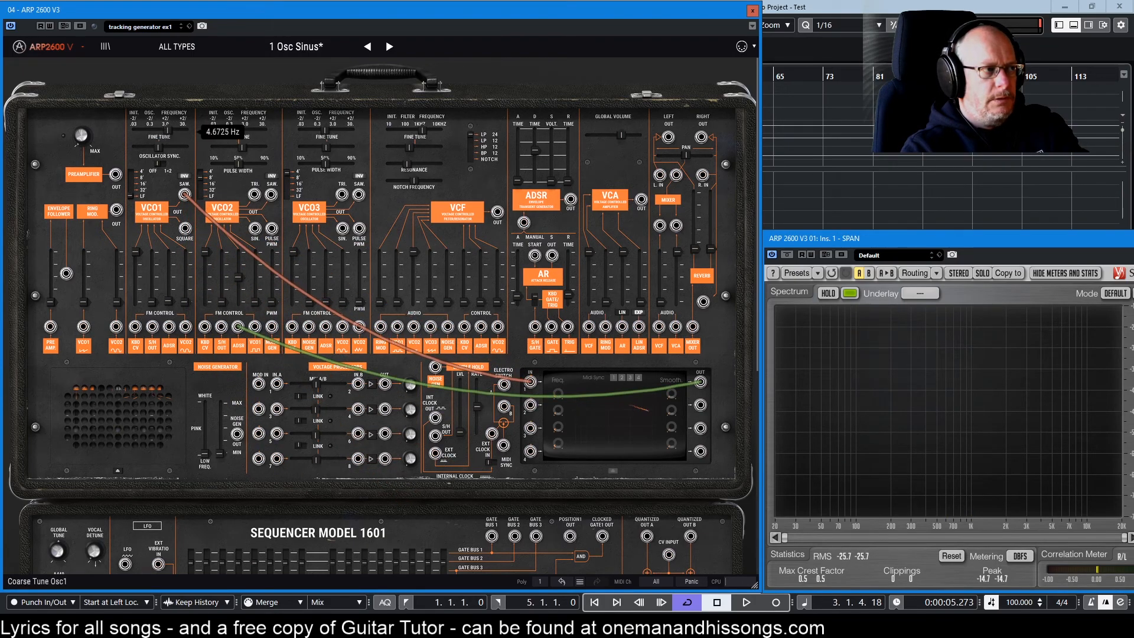
{"action": "left_click_drag", "start_coordinate": [168, 130], "coordinate": [168, 130]}
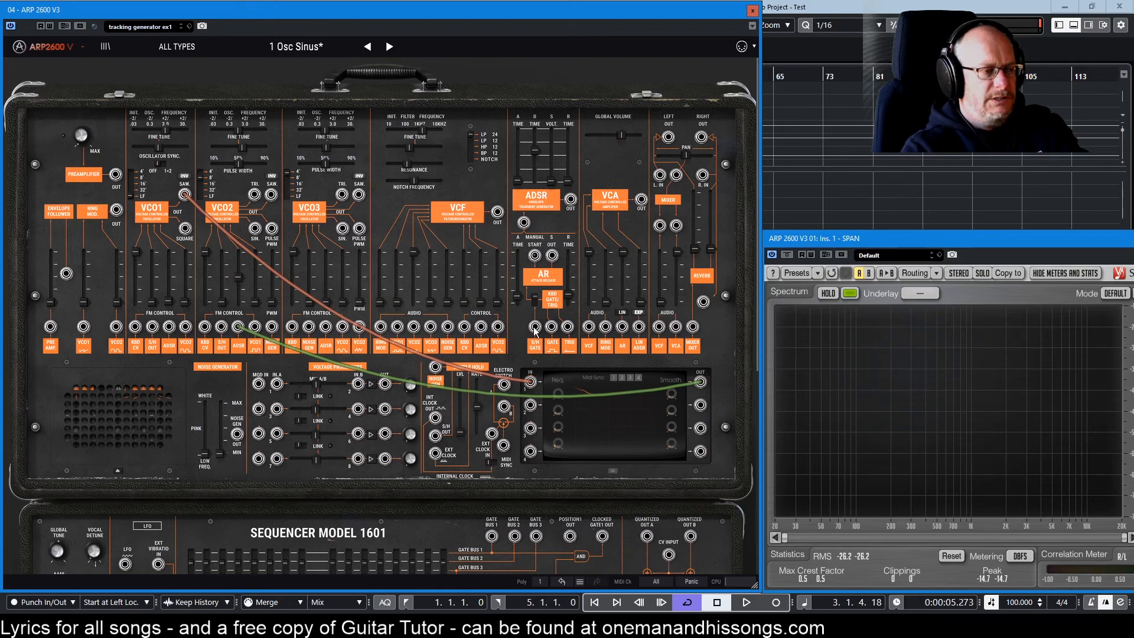
{"action": "mouse_move", "coordinate": [536, 380]}
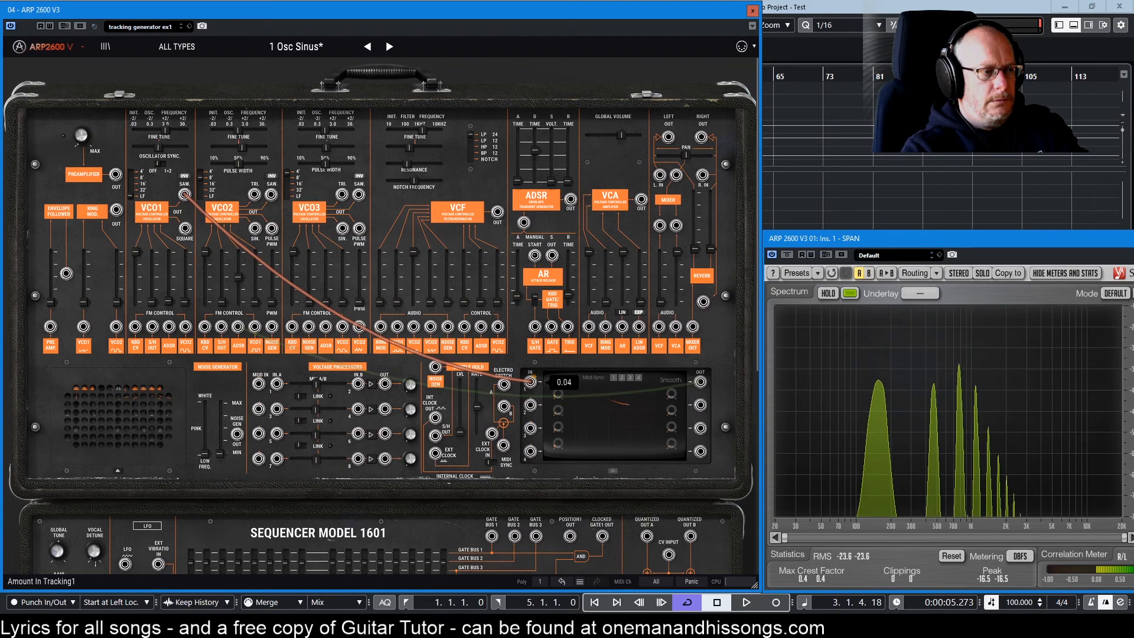
{"action": "left_click_drag", "start_coordinate": [535, 379], "coordinate": [535, 357]}
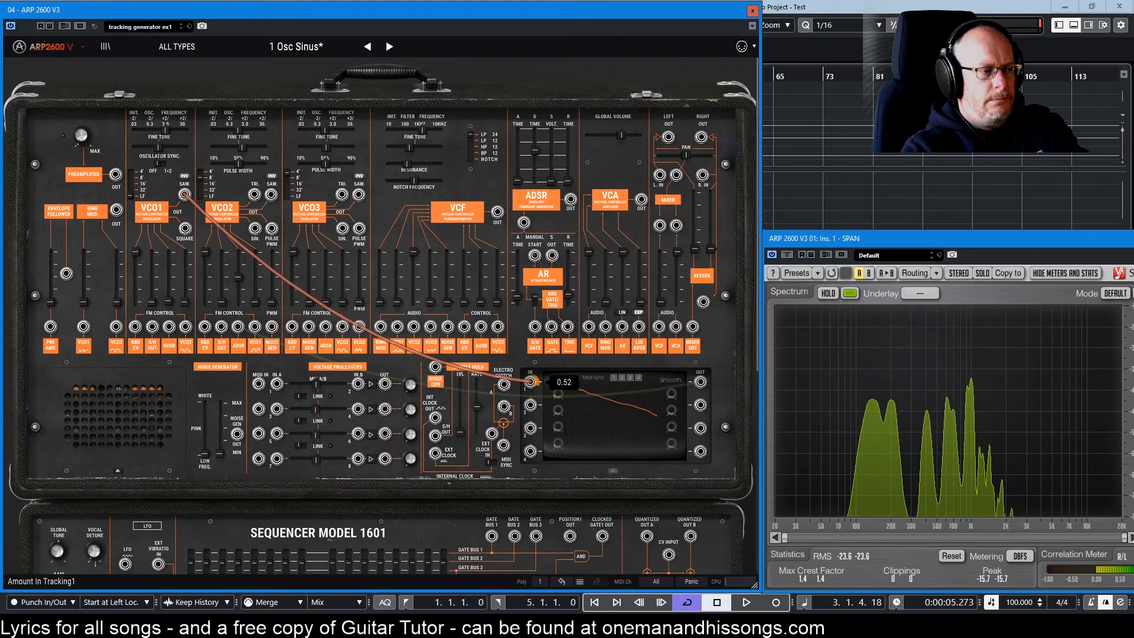
Set the Tracking IN 1 amount to 0.86 and slow VCO1 to about 2.5 Hz.
{"action": "left_click_drag", "start_coordinate": [534, 357], "coordinate": [535, 371]}
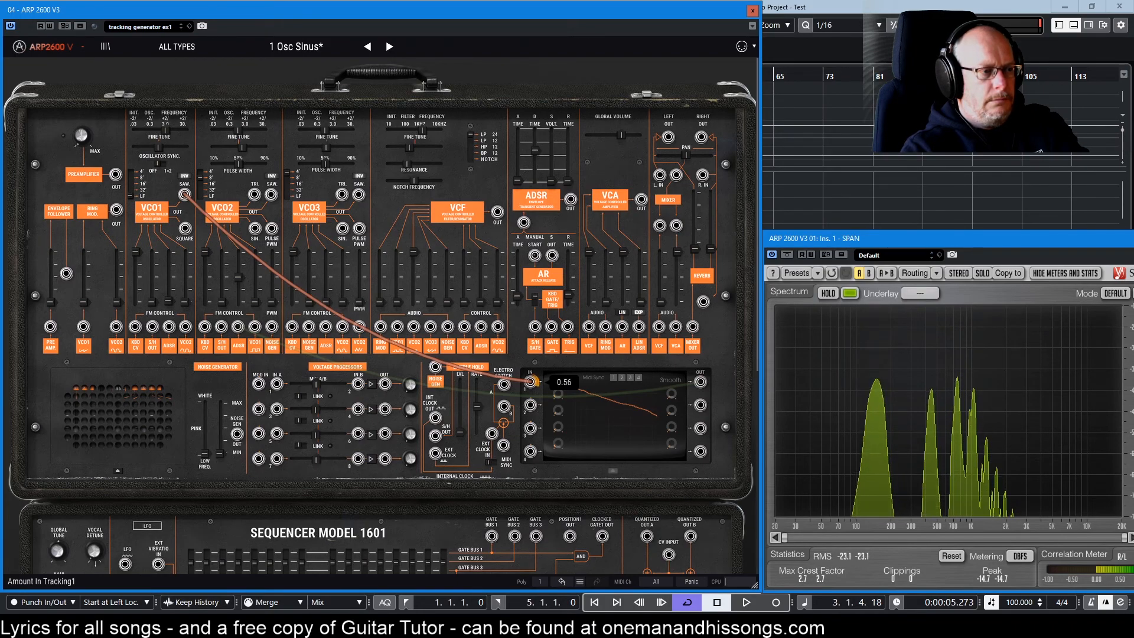
{"action": "left_click_drag", "start_coordinate": [535, 342], "coordinate": [535, 337]}
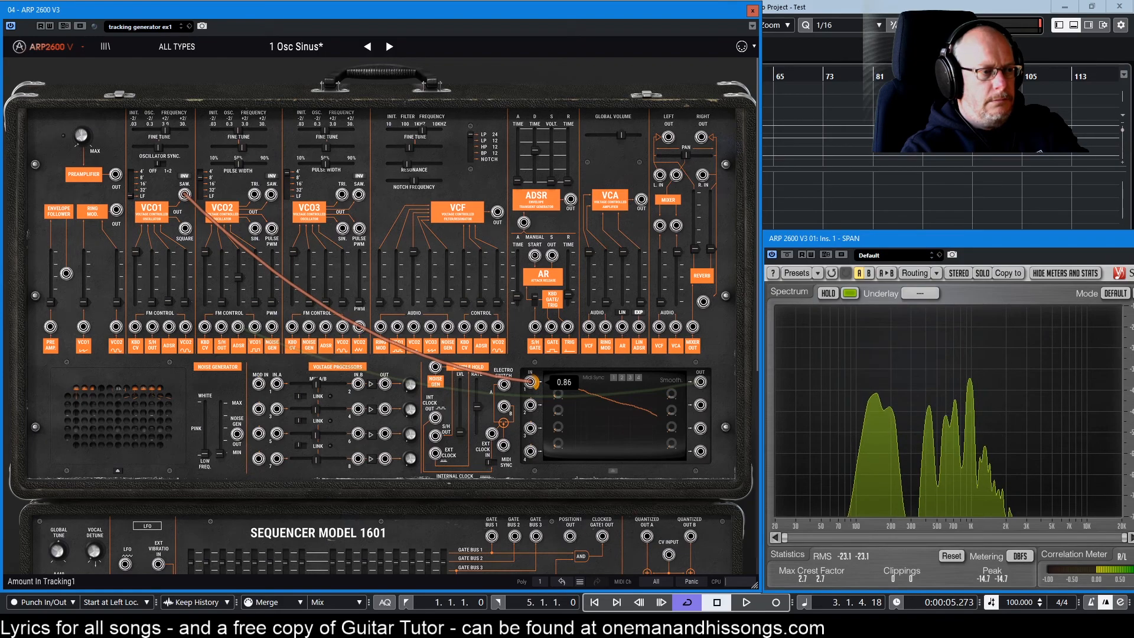
{"action": "mouse_move", "coordinate": [165, 131]}
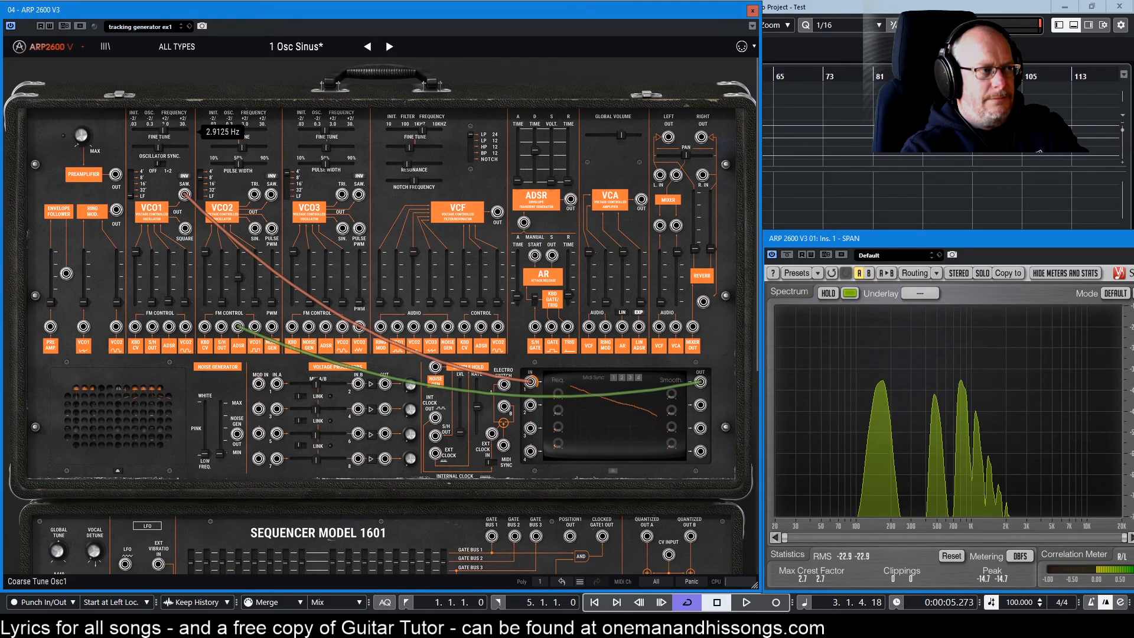
{"action": "left_click_drag", "start_coordinate": [163, 131], "coordinate": [162, 131]}
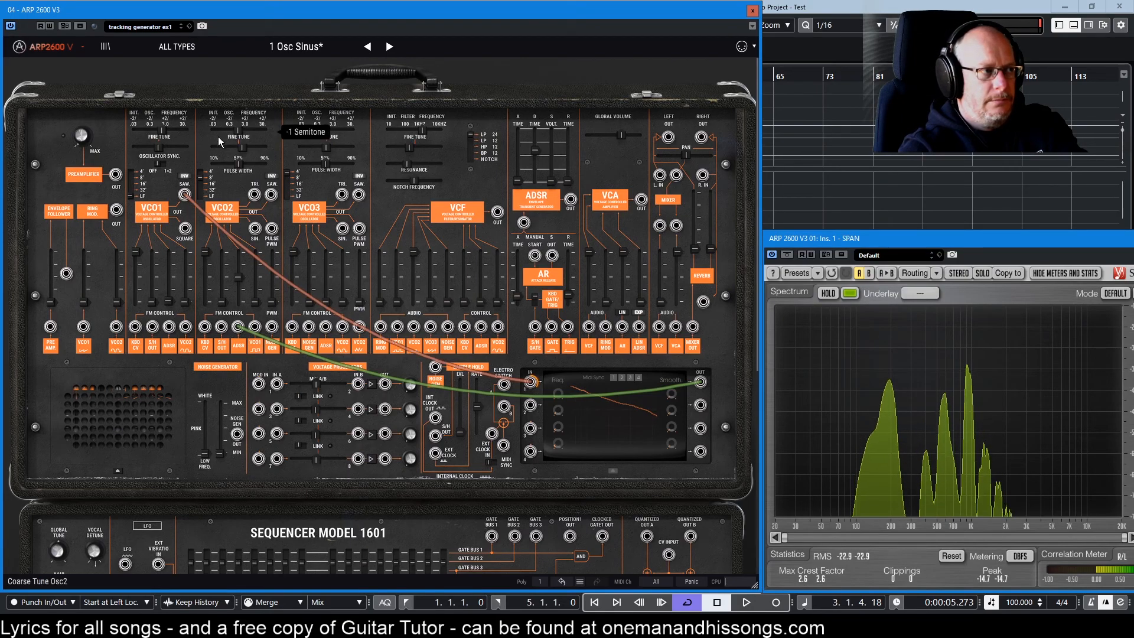
{"action": "mouse_move", "coordinate": [157, 131]}
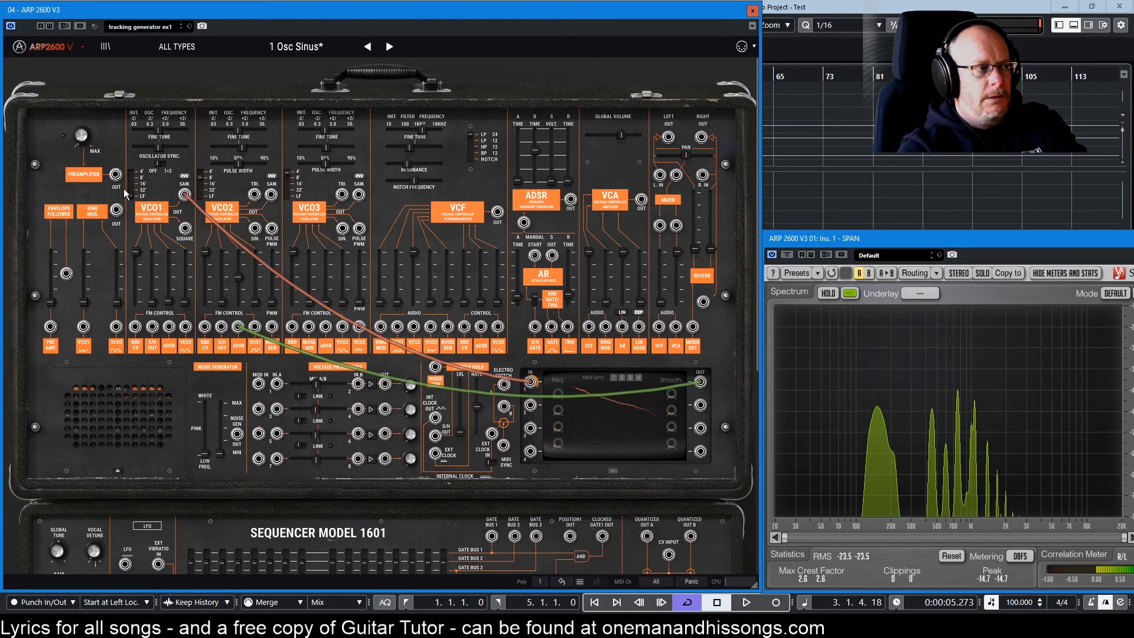
Tune VCO1 to about 3.3 Hz, unplug it from Tracking IN 1, and draw a hump-then-dip curve.
{"action": "left_click_drag", "start_coordinate": [159, 131], "coordinate": [157, 131]}
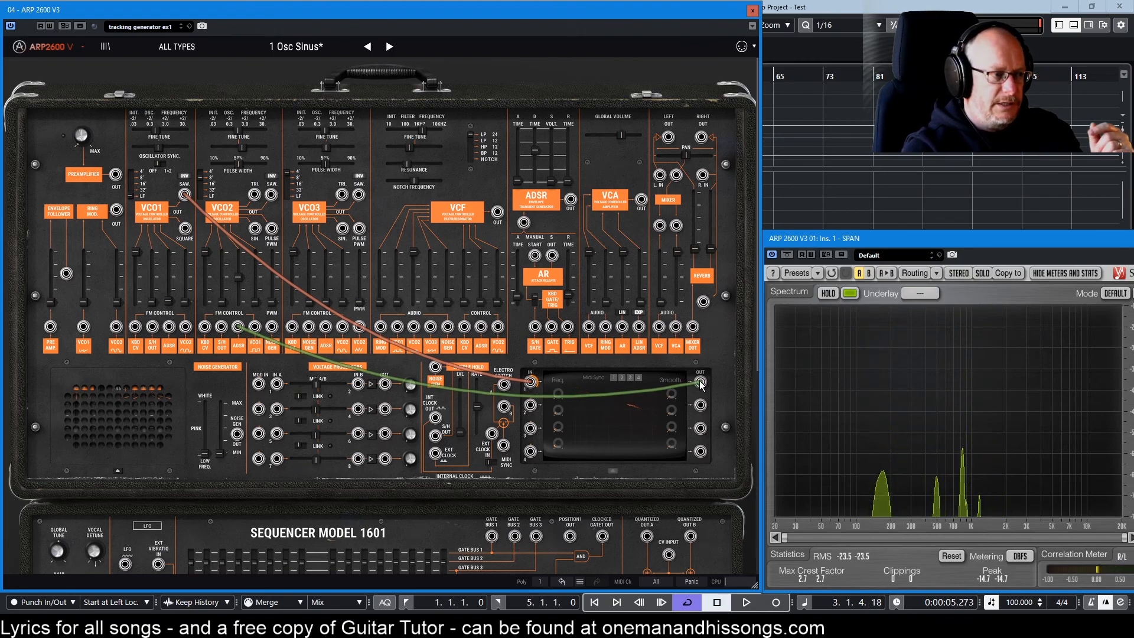
{"action": "left_click_drag", "start_coordinate": [701, 384], "coordinate": [531, 383]}
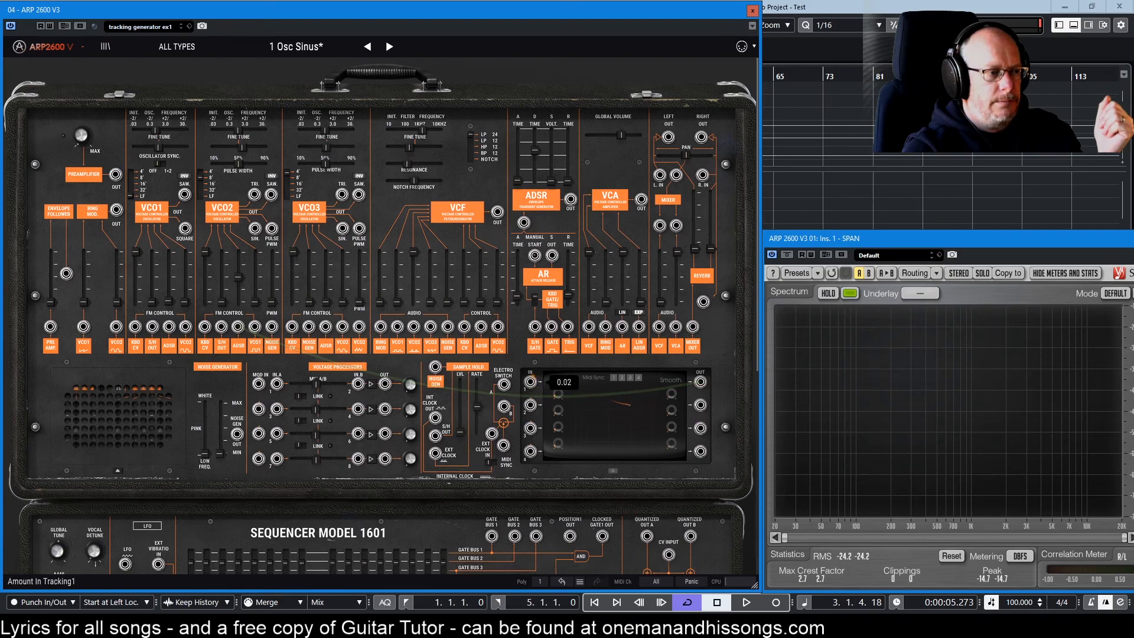
{"action": "left_click", "coordinate": [618, 415]}
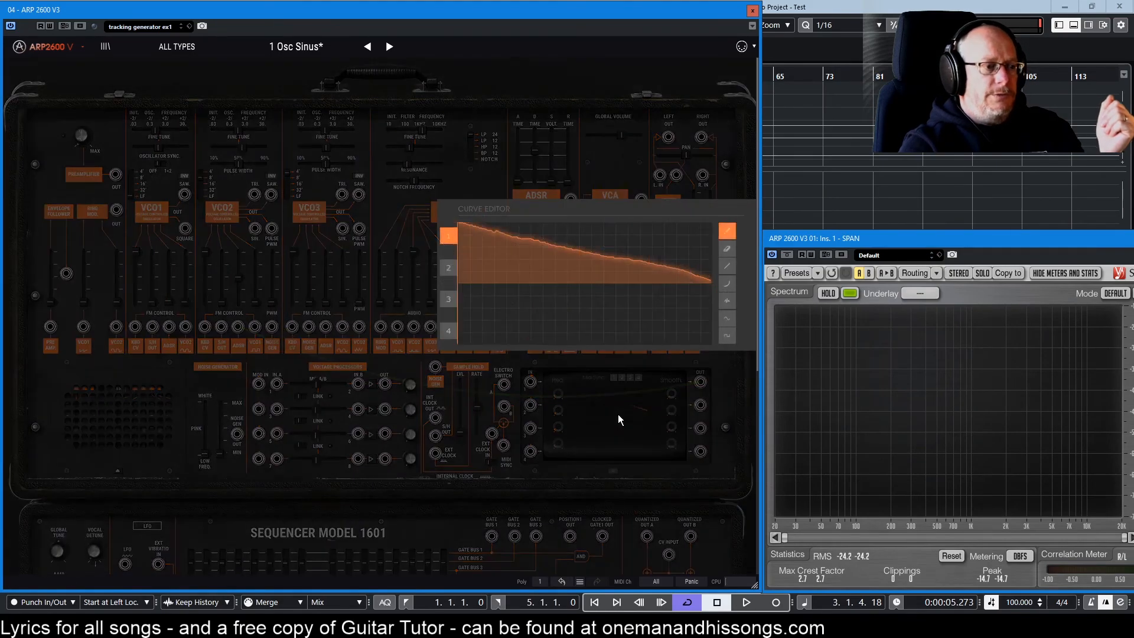
{"action": "left_click_drag", "start_coordinate": [459, 278], "coordinate": [494, 265]}
{"action": "mouse_move", "coordinate": [563, 278]}
{"action": "left_mouse_down"}
{"action": "mouse_move", "coordinate": [612, 311]}
{"action": "mouse_move", "coordinate": [683, 300]}
{"action": "left_mouse_up"}
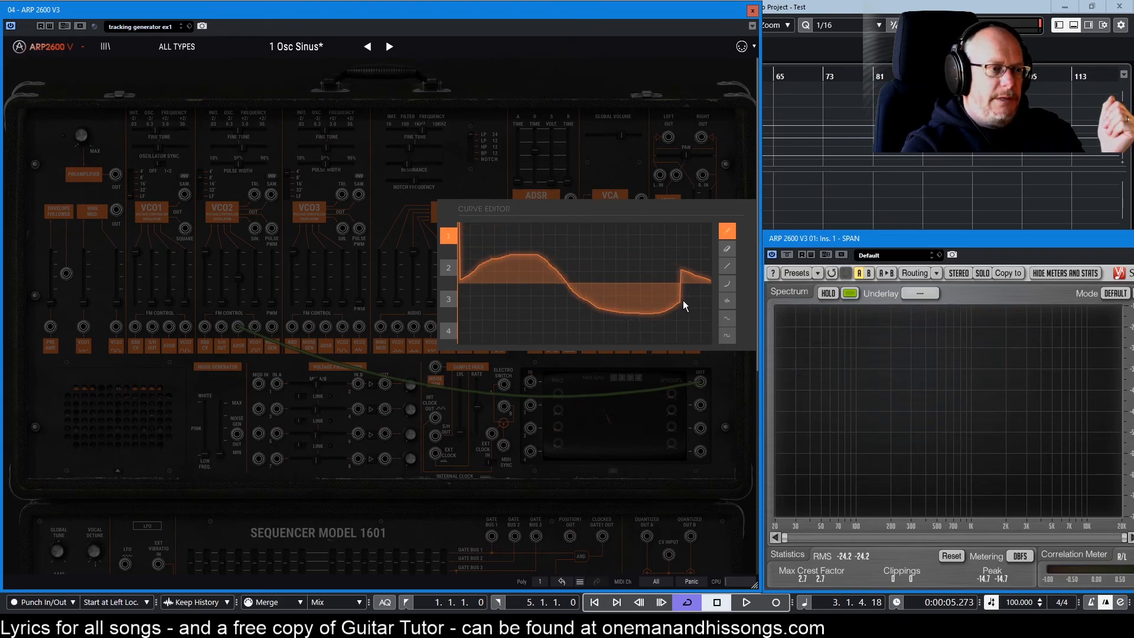
{"action": "left_click", "coordinate": [619, 413]}
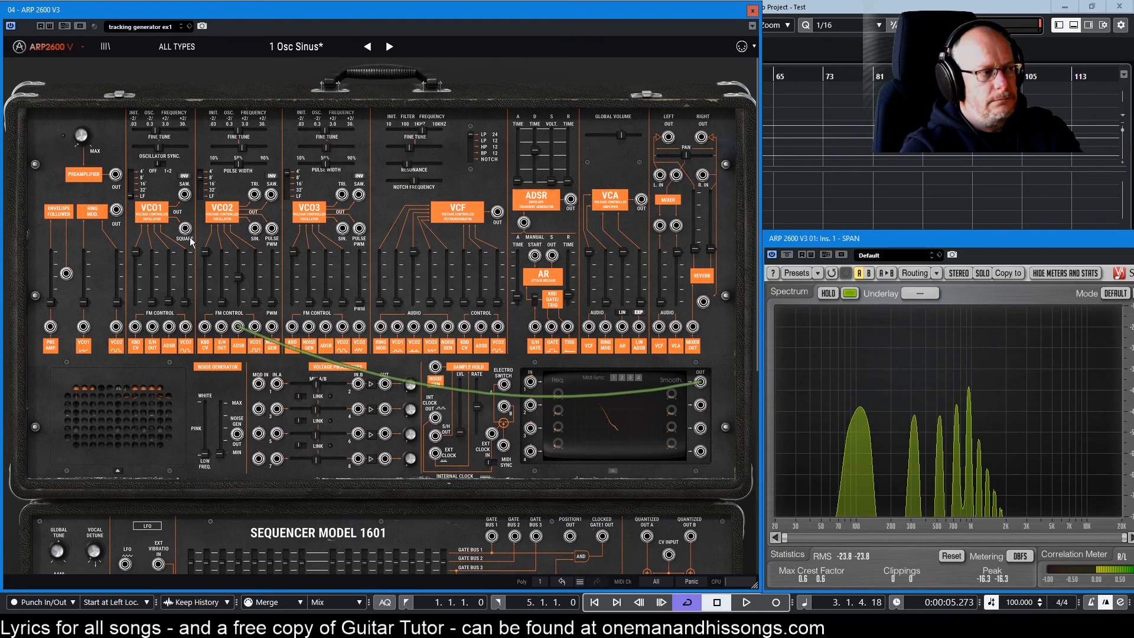
Raise VCO2's FM amount to 0.35, recheck the curve, and cable VCO1 SQUARE to Tracking IN 1.
{"action": "left_click_drag", "start_coordinate": [241, 283], "coordinate": [242, 277]}
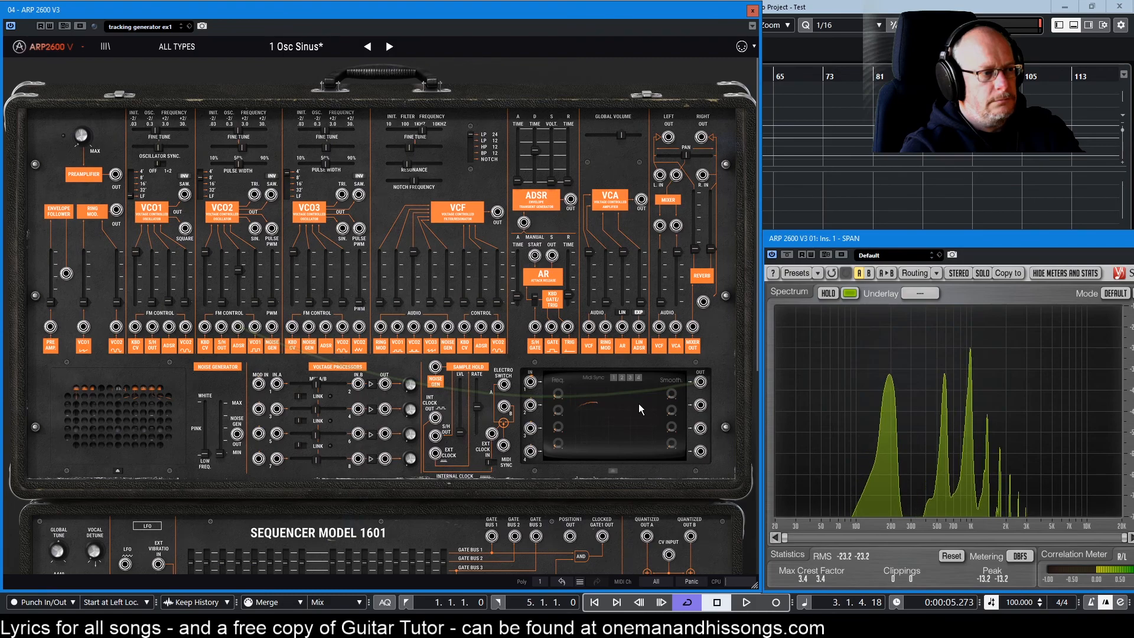
{"action": "mouse_move", "coordinate": [664, 445]}
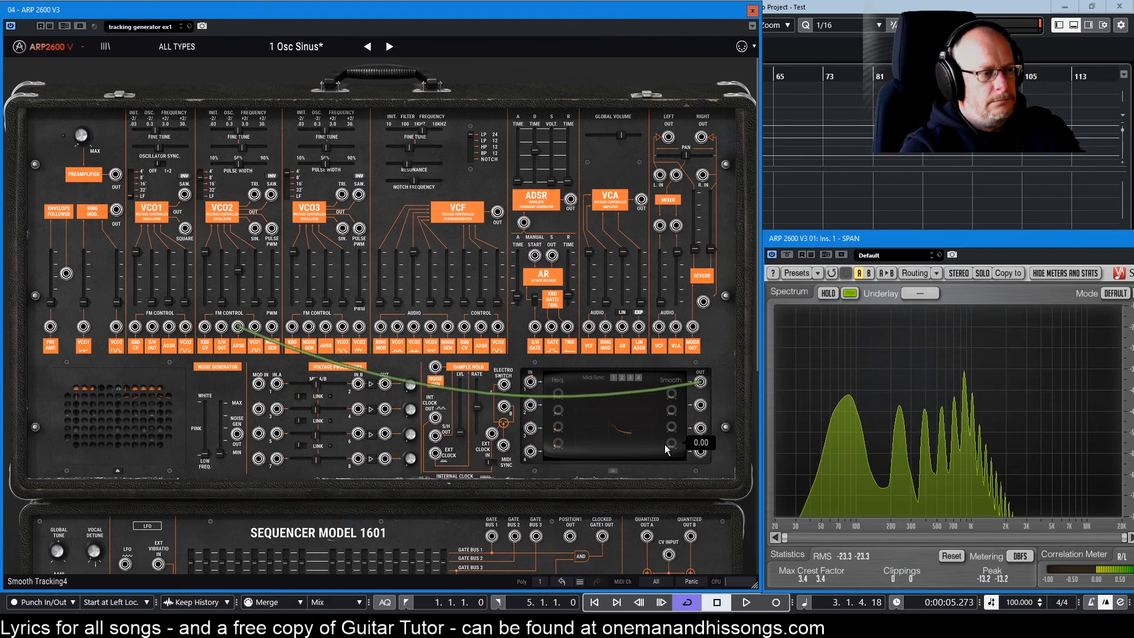
{"action": "left_click", "coordinate": [615, 428]}
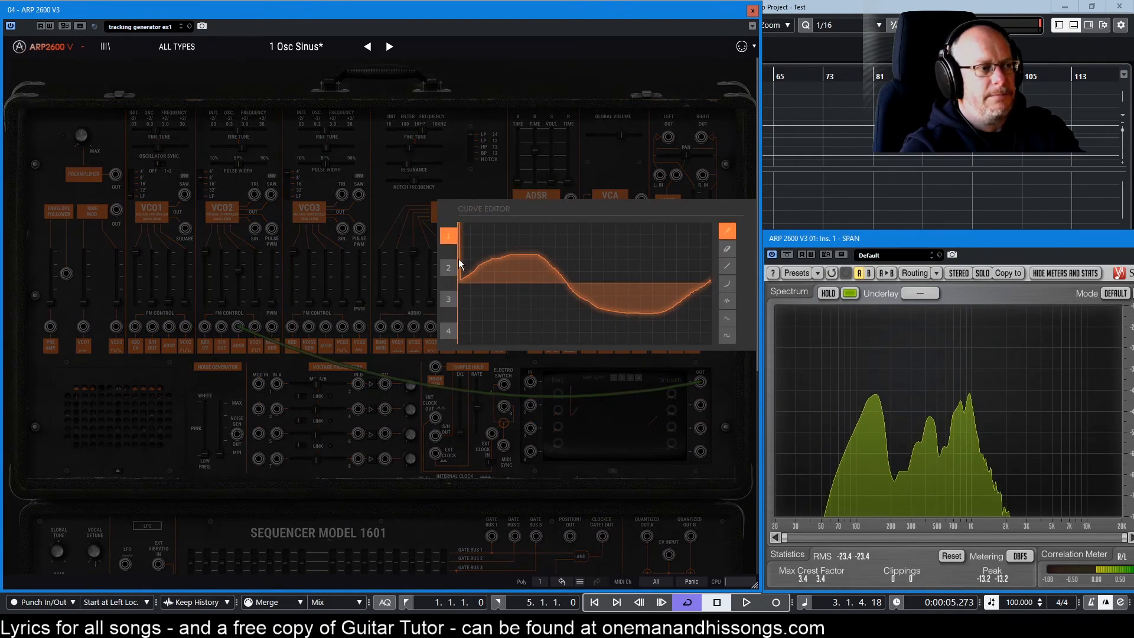
{"action": "left_click", "coordinate": [615, 432]}
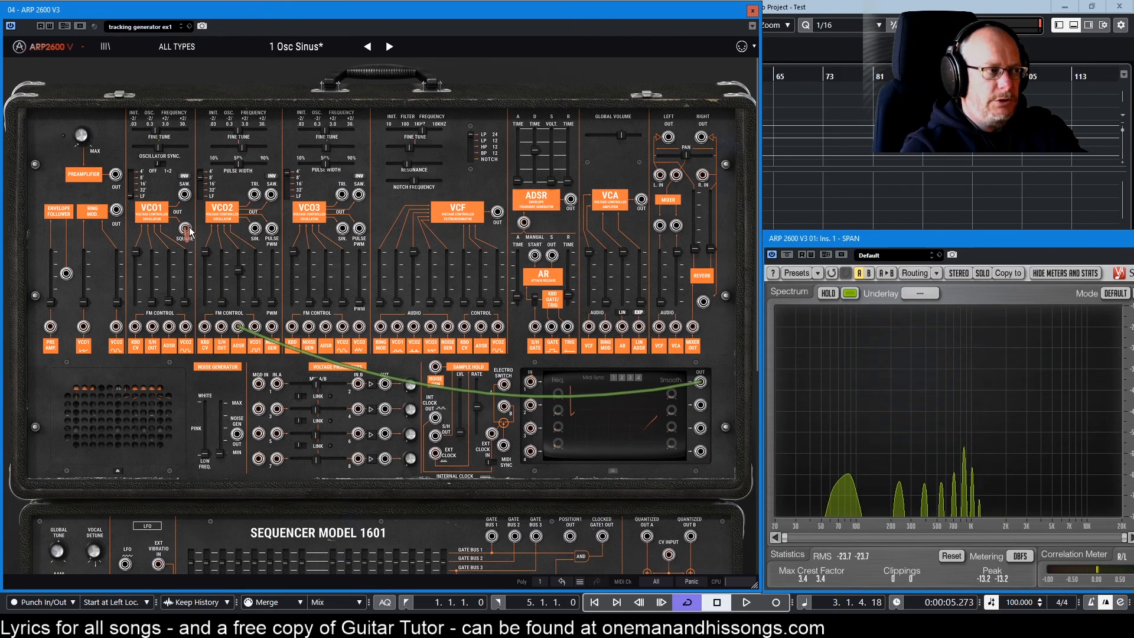
{"action": "left_click_drag", "start_coordinate": [185, 230], "coordinate": [531, 383]}
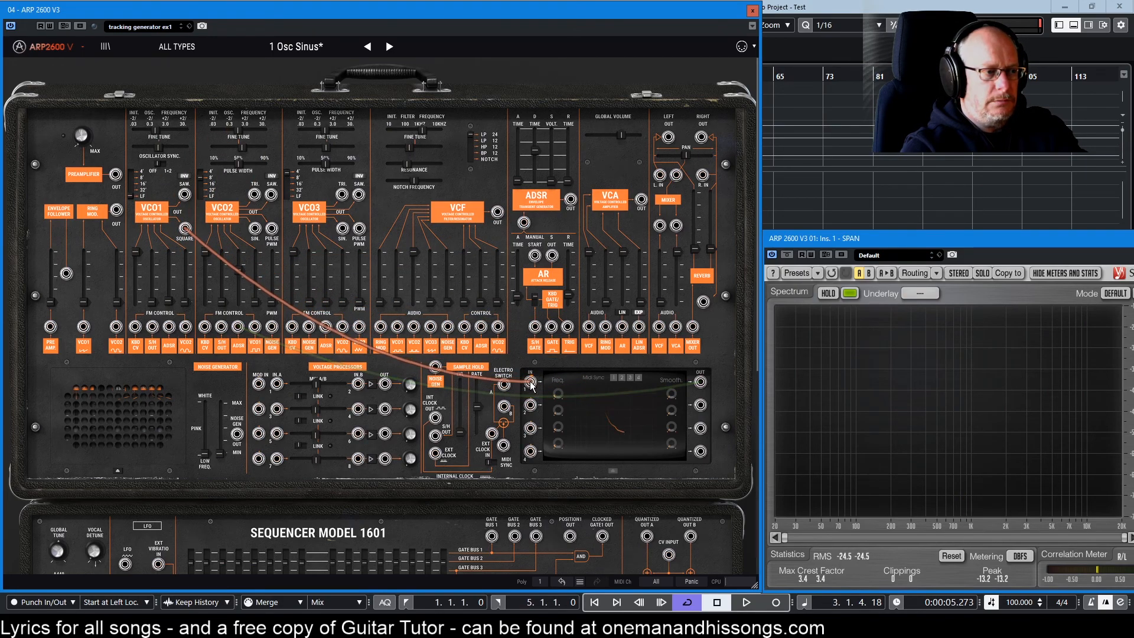
{"action": "mouse_move", "coordinate": [153, 133]}
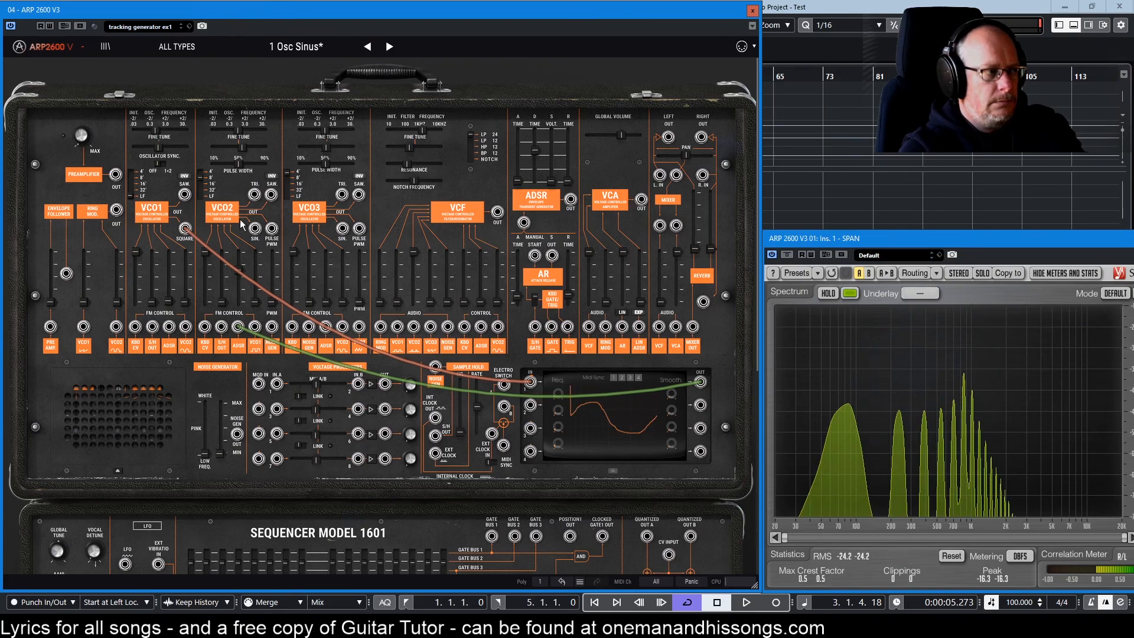
Nudge VCO1 up to about 1 Hz and raise tracking input 1 amount to 0.24.
{"action": "left_click_drag", "start_coordinate": [156, 131], "coordinate": [164, 131]}
{"action": "left_click_drag", "start_coordinate": [543, 387], "coordinate": [543, 385]}
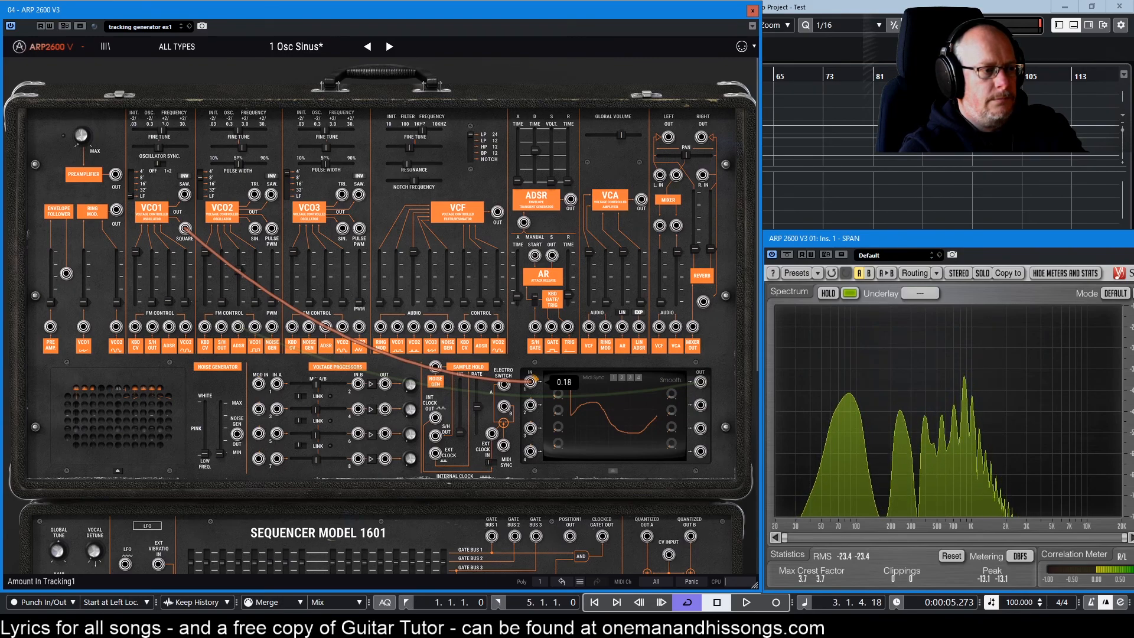
{"action": "left_click_drag", "start_coordinate": [543, 385], "coordinate": [516, 359]}
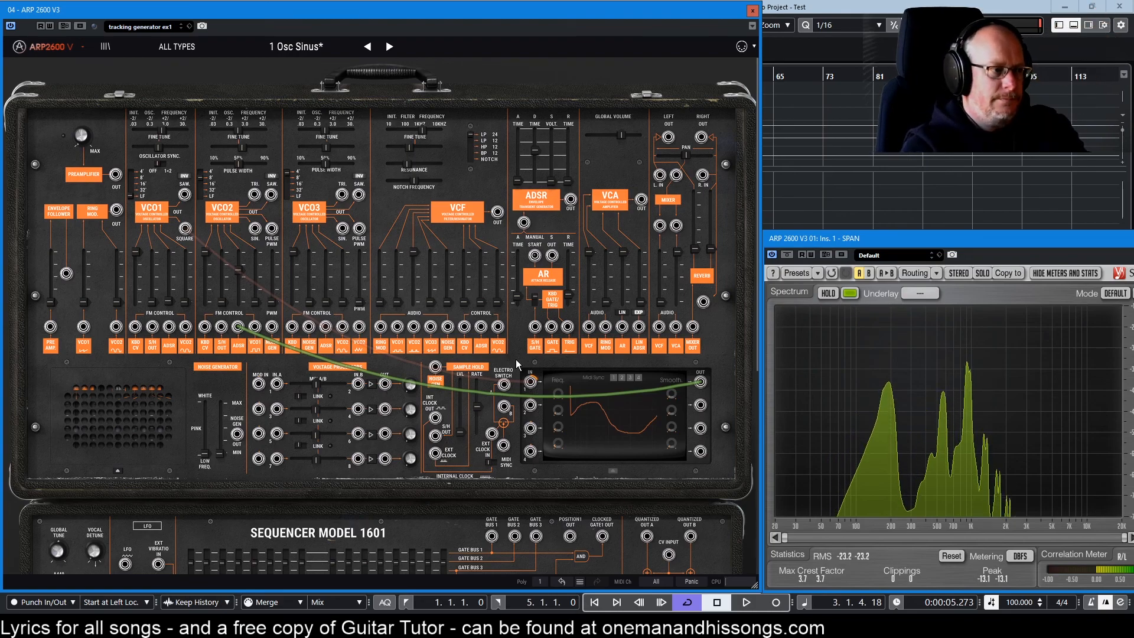
{"action": "mouse_move", "coordinate": [535, 380]}
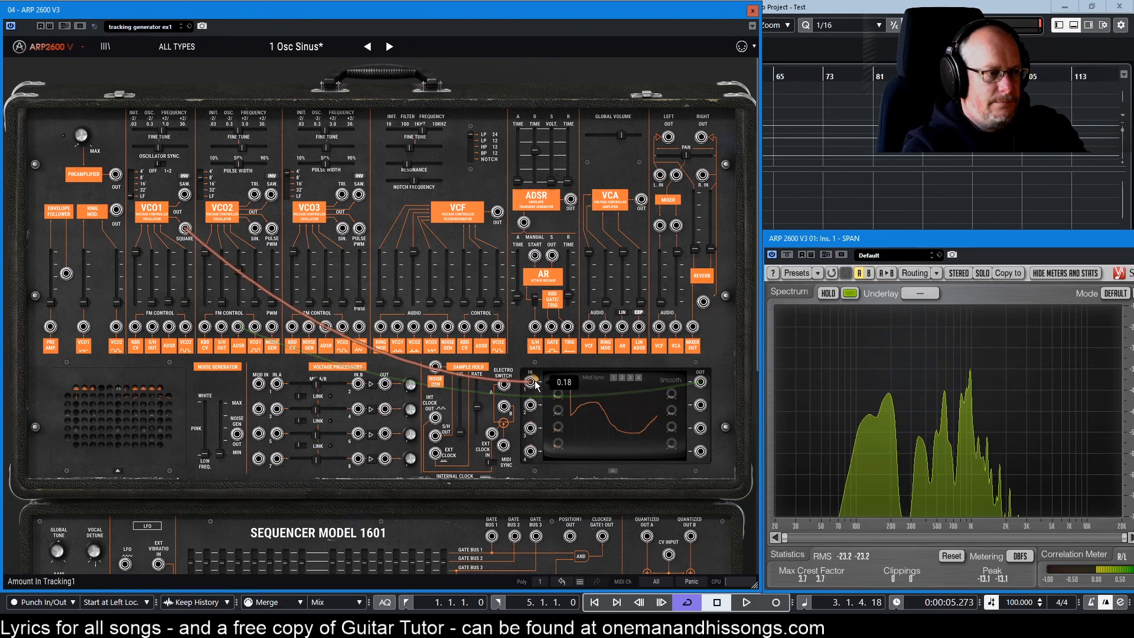
{"action": "left_click_drag", "start_coordinate": [534, 380], "coordinate": [535, 361]}
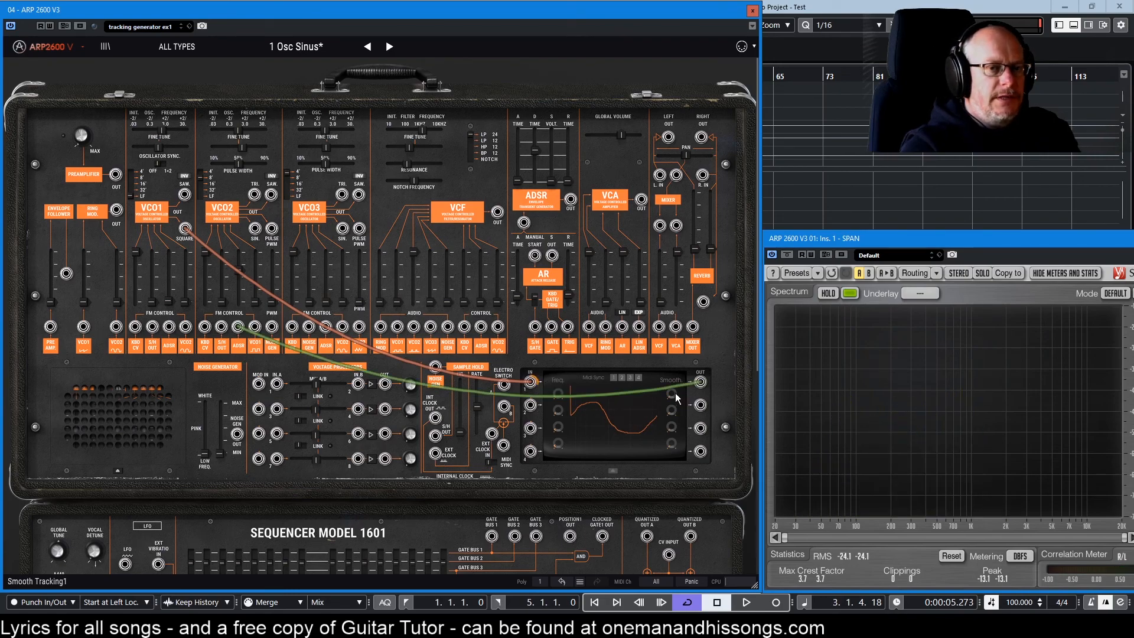
Cable the tracking output to VCO2's FM input, slow VCO1 to about 3.3 Hz, and set Smooth 1 to 0.00.
{"action": "mouse_move", "coordinate": [668, 394]}
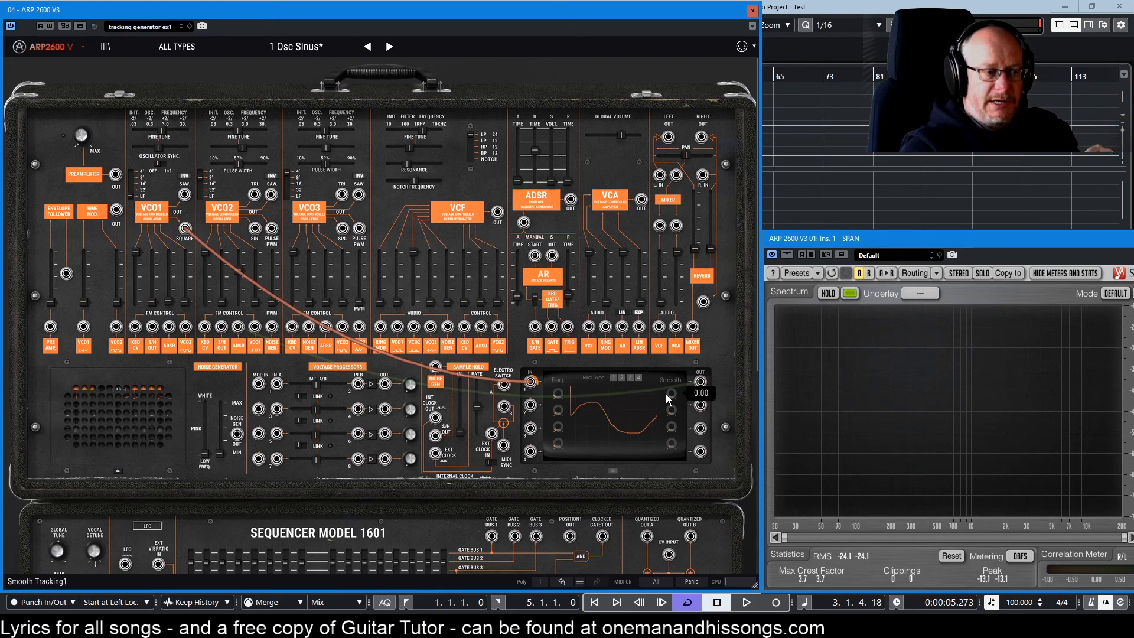
{"action": "left_click_drag", "start_coordinate": [700, 382], "coordinate": [238, 327]}
{"action": "left_click_drag", "start_coordinate": [162, 134], "coordinate": [164, 133]}
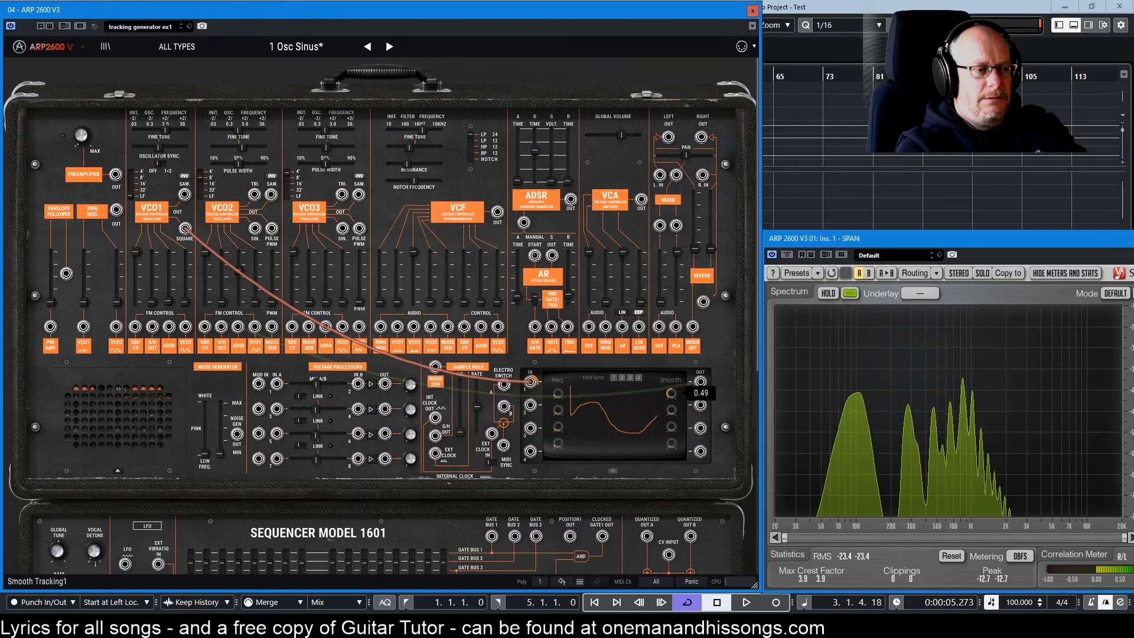
{"action": "left_click_drag", "start_coordinate": [672, 394], "coordinate": [672, 426]}
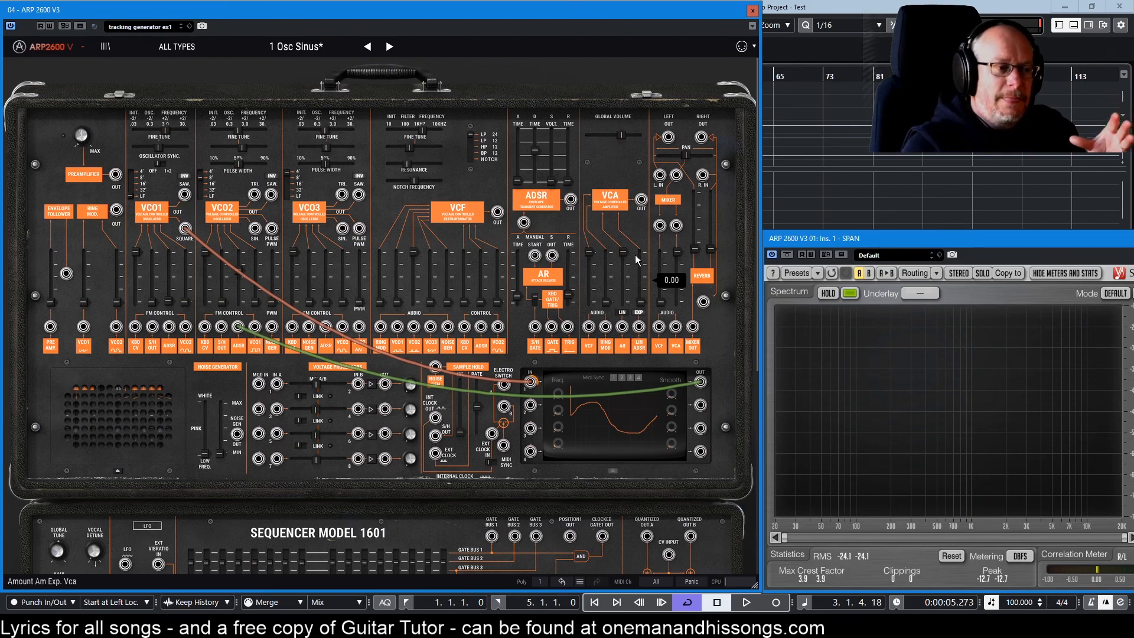
{"action": "left_click", "coordinate": [629, 413]}
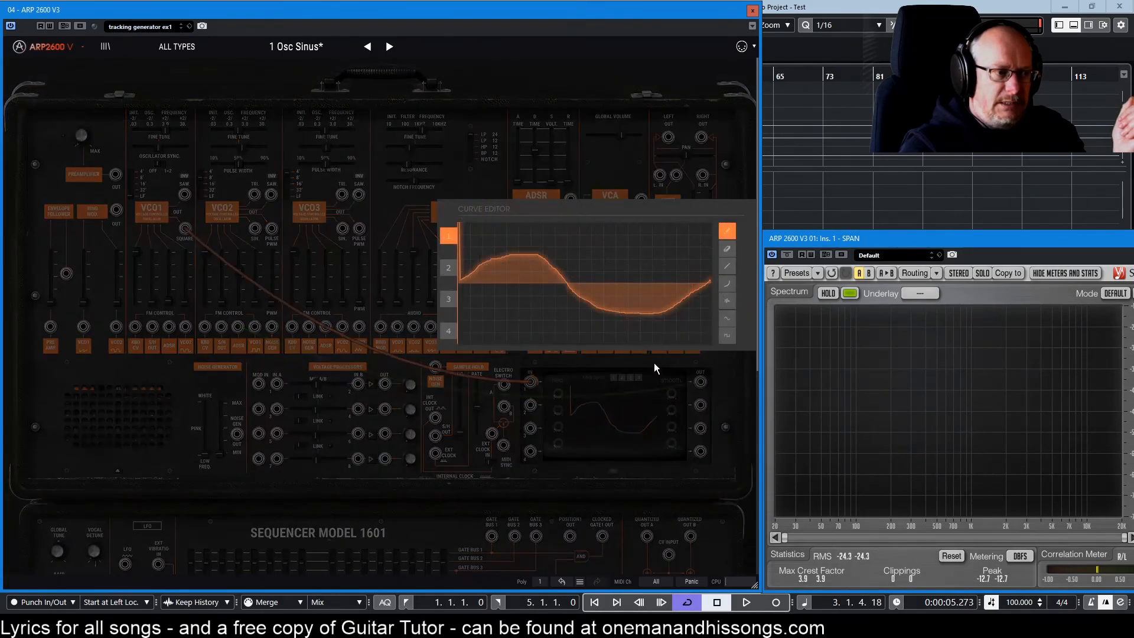
{"action": "left_click", "coordinate": [453, 271]}
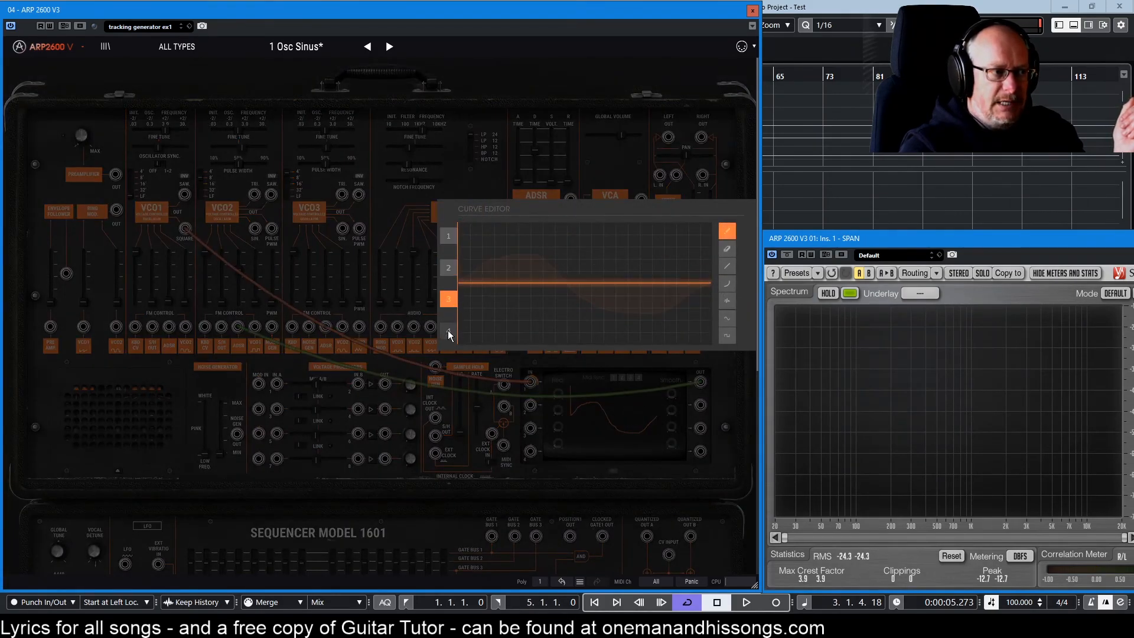
{"action": "left_click", "coordinate": [453, 300]}
{"action": "left_click", "coordinate": [452, 269]}
{"action": "left_click", "coordinate": [452, 233]}
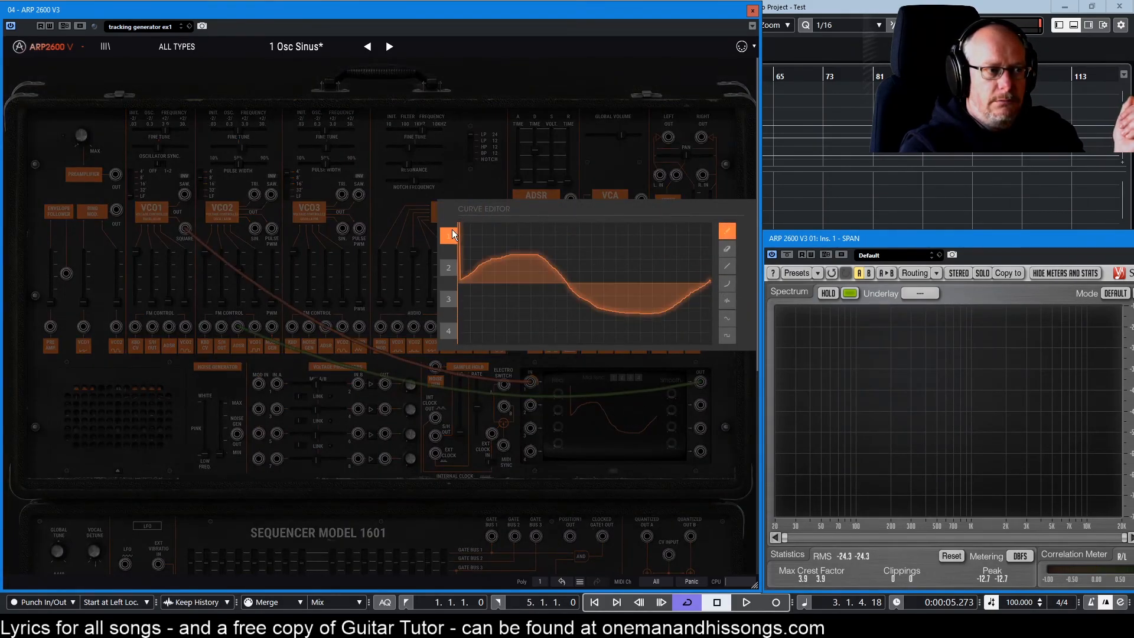
{"action": "left_click", "coordinate": [615, 406]}
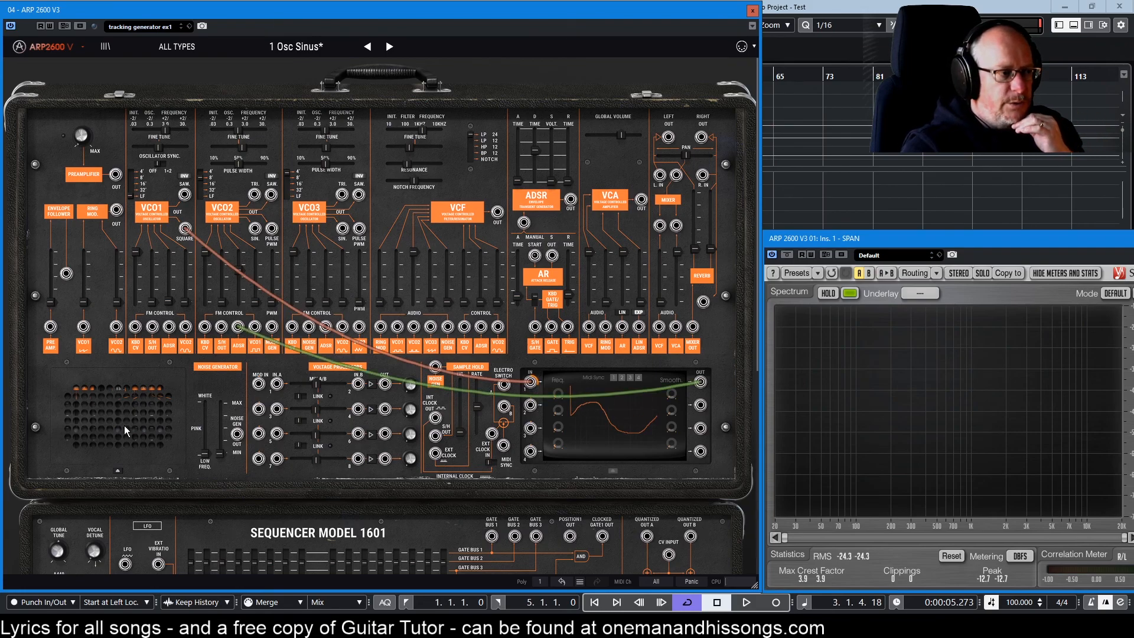
Reroute the tracking cable to the filter's FM input, zero VCO2 FM3, and draw a descending curve.
{"action": "mouse_move", "coordinate": [238, 329]}
{"action": "left_mouse_down"}
{"action": "mouse_move", "coordinate": [228, 301]}
{"action": "mouse_move", "coordinate": [209, 300]}
{"action": "mouse_move", "coordinate": [476, 248]}
{"action": "mouse_move", "coordinate": [475, 334]}
{"action": "mouse_move", "coordinate": [481, 327]}
{"action": "left_mouse_up"}
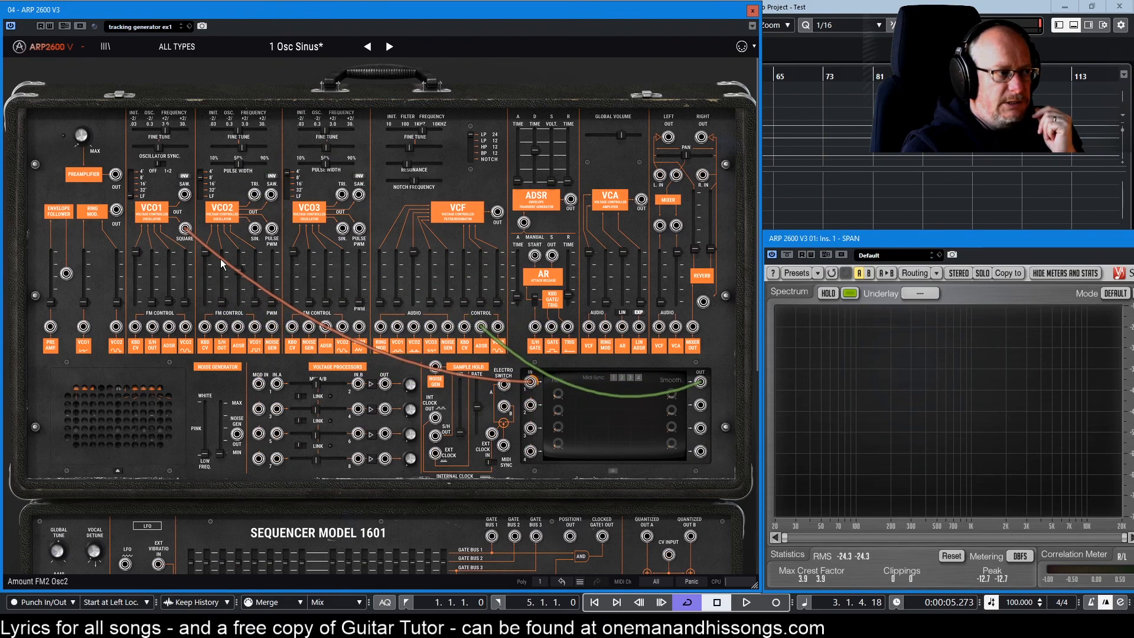
{"action": "left_click_drag", "start_coordinate": [237, 272], "coordinate": [232, 348]}
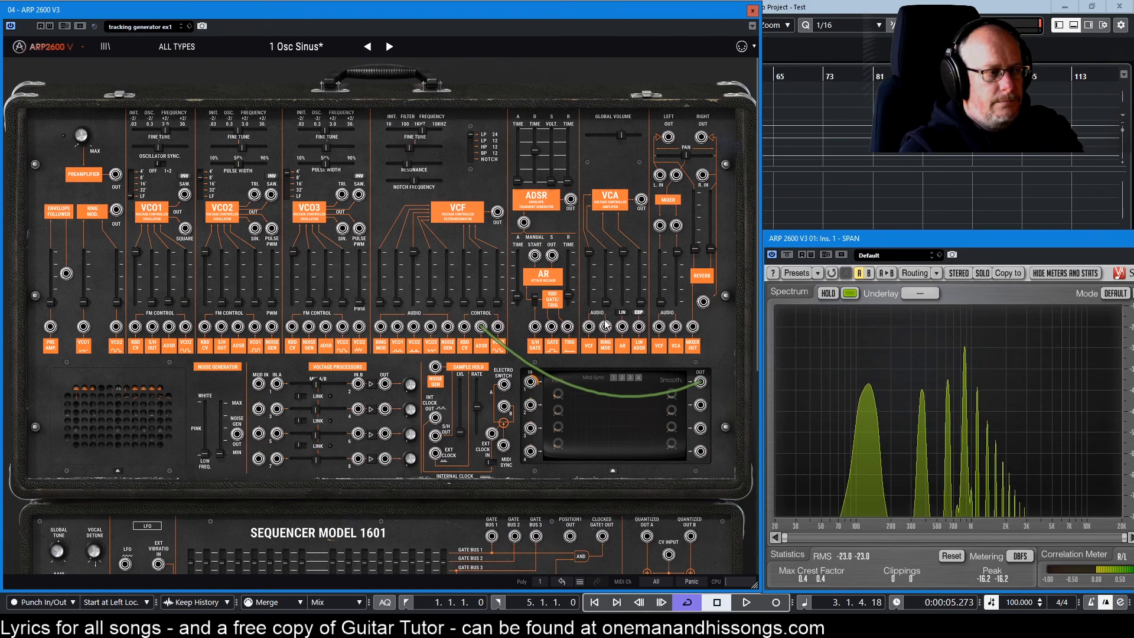
{"action": "left_click", "coordinate": [611, 416]}
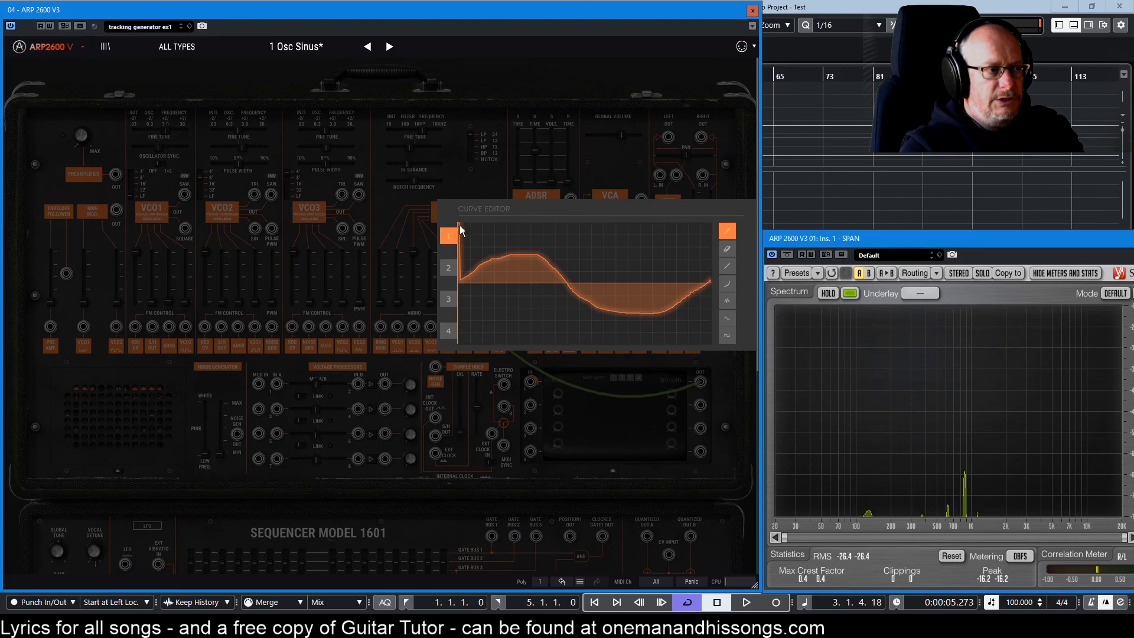
{"action": "left_click_drag", "start_coordinate": [460, 223], "coordinate": [710, 280]}
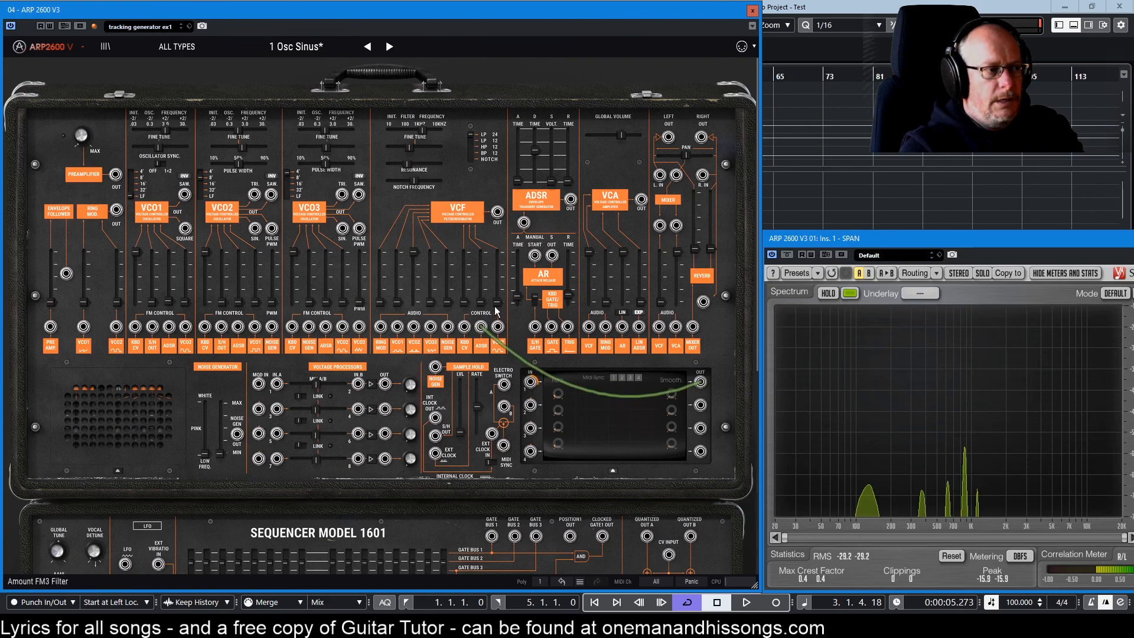
Raise filter FM3, set tracking rate to 0.37 Hz and input 1 amount to 0.67, and patch VCO1 saw into input 1.
{"action": "left_click_drag", "start_coordinate": [477, 304], "coordinate": [480, 271]}
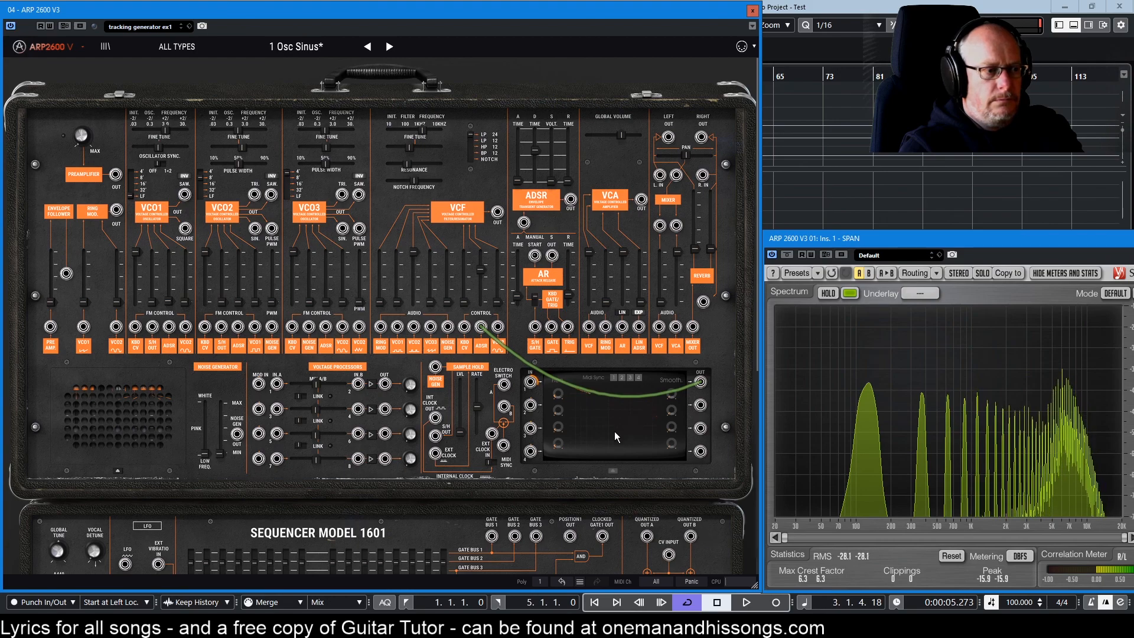
{"action": "mouse_move", "coordinate": [558, 394]}
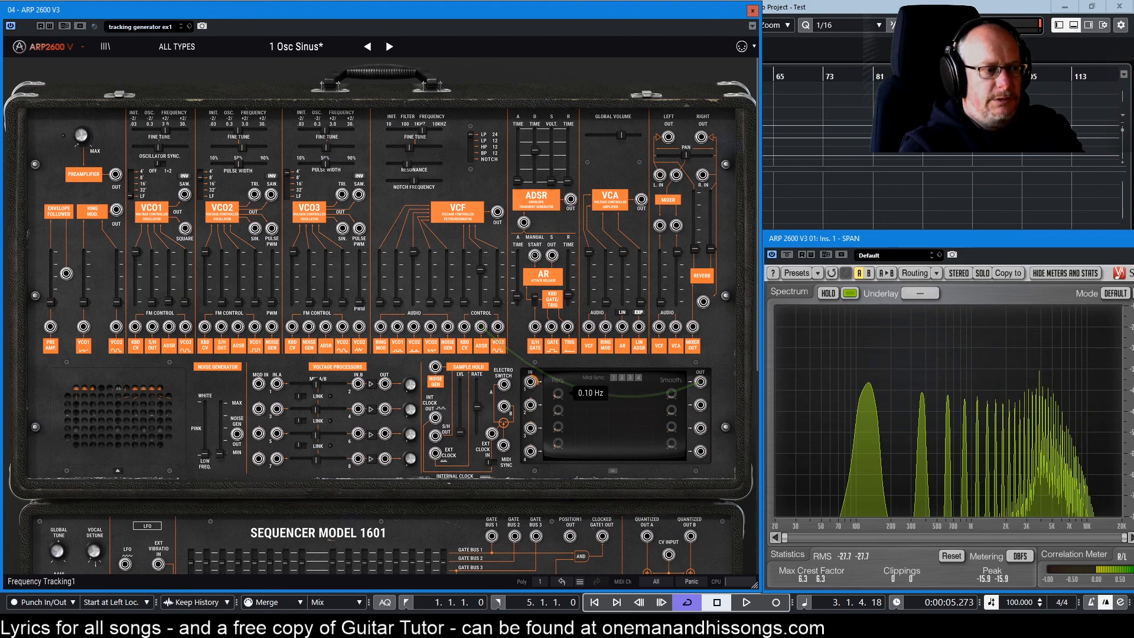
{"action": "left_click_drag", "start_coordinate": [558, 395], "coordinate": [558, 387]}
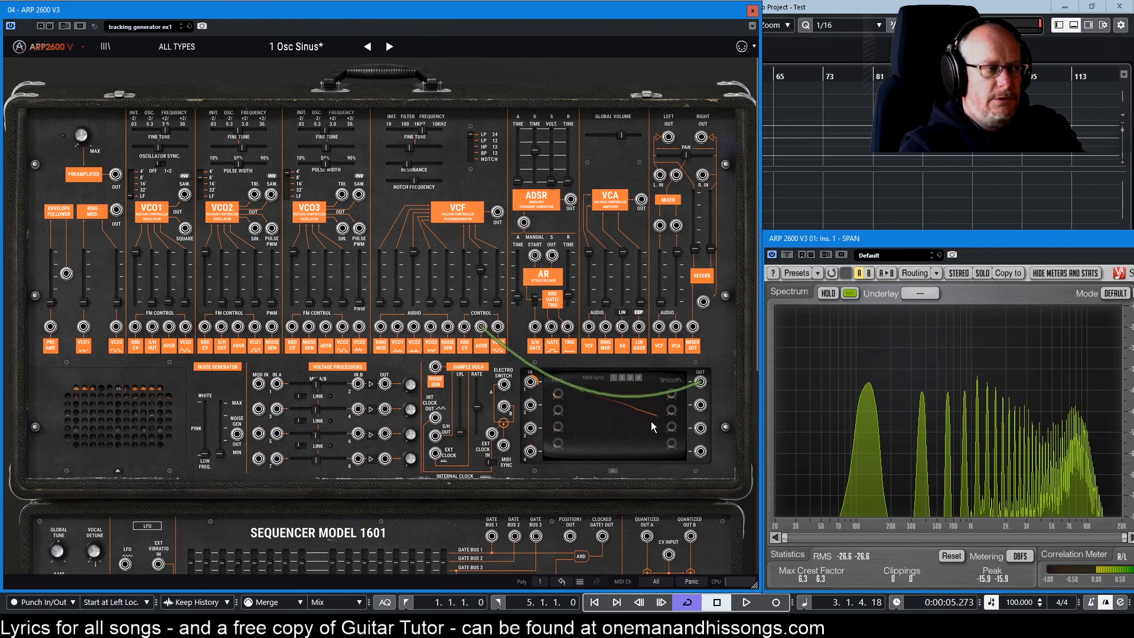
{"action": "left_click_drag", "start_coordinate": [536, 387], "coordinate": [535, 406]}
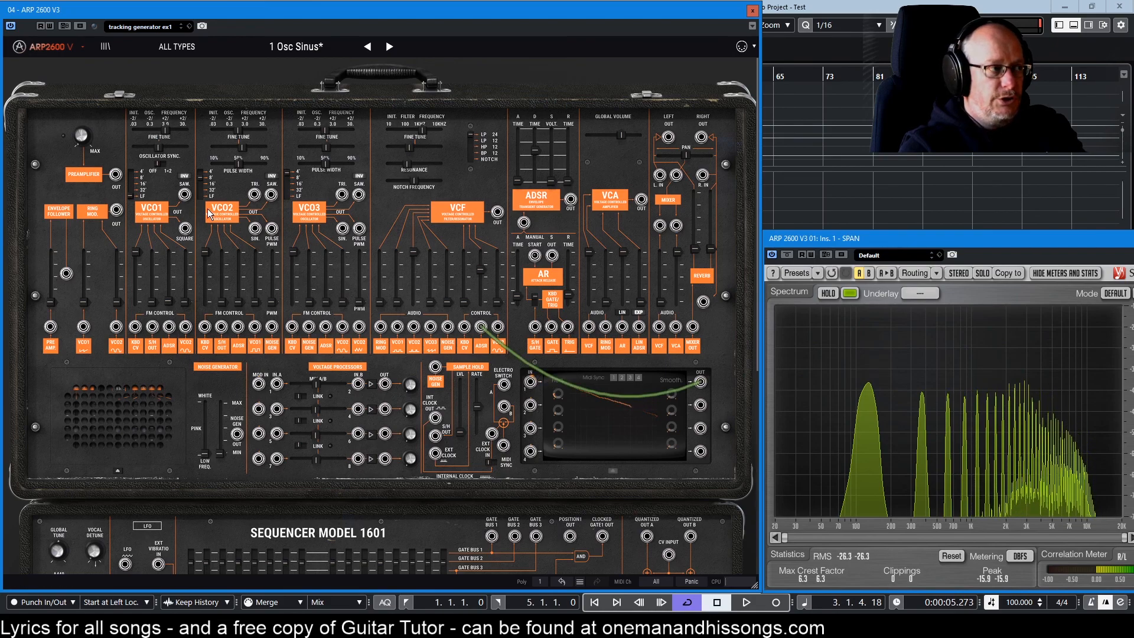
{"action": "left_click_drag", "start_coordinate": [185, 195], "coordinate": [530, 384]}
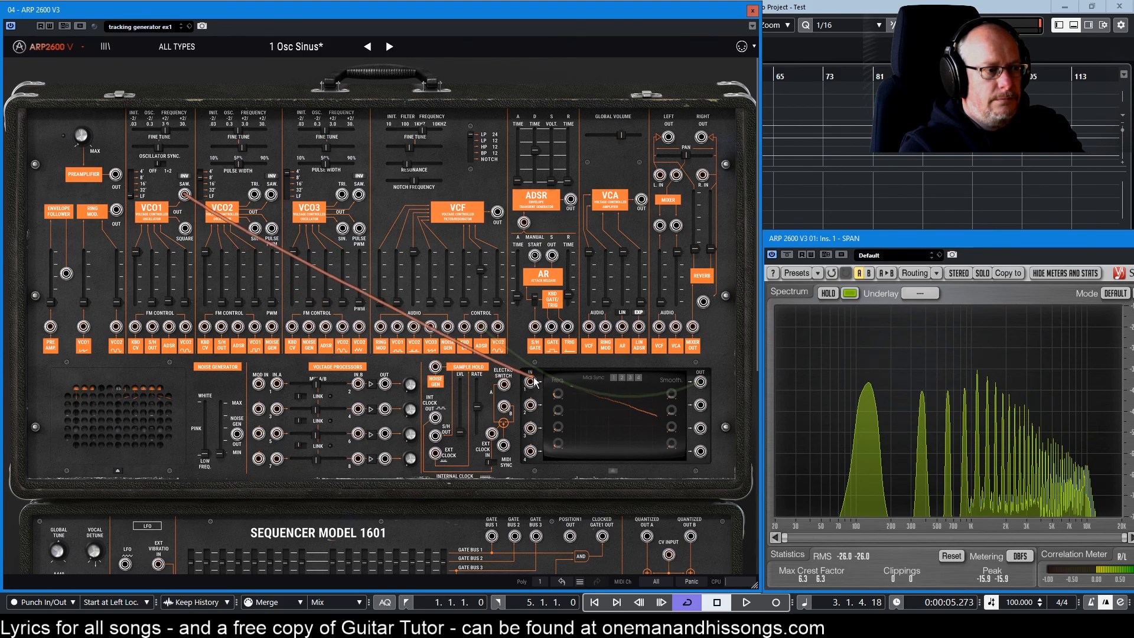
Readjust the VCO1 saw amount into tracking input 1 and bring up the descending curve in the editor.
{"action": "left_click_drag", "start_coordinate": [531, 384], "coordinate": [532, 372]}
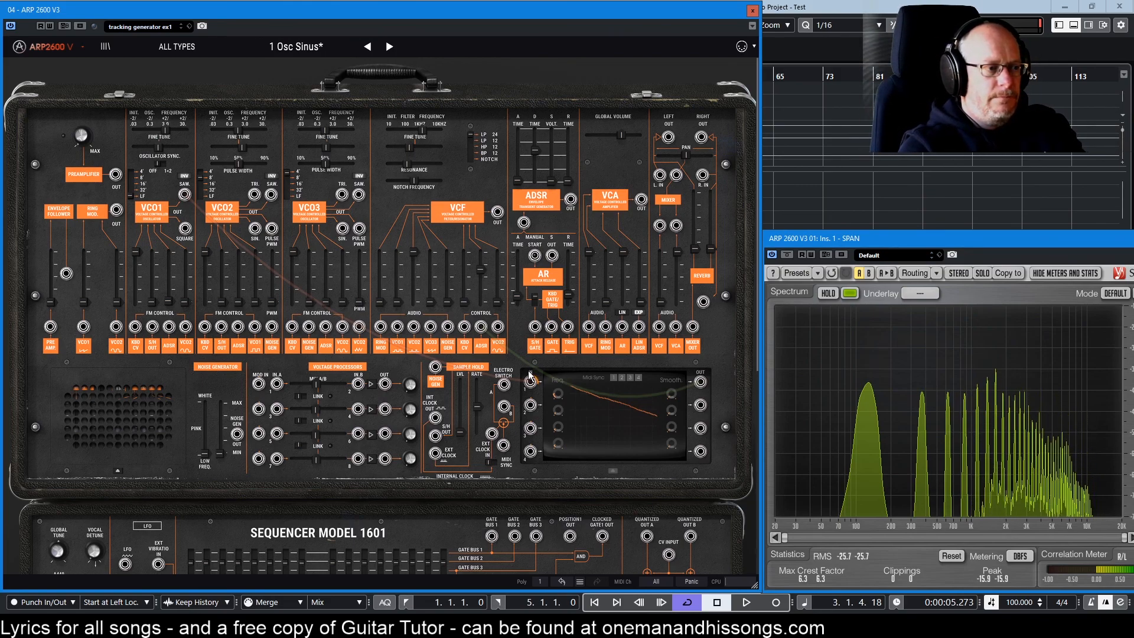
{"action": "mouse_move", "coordinate": [535, 385]}
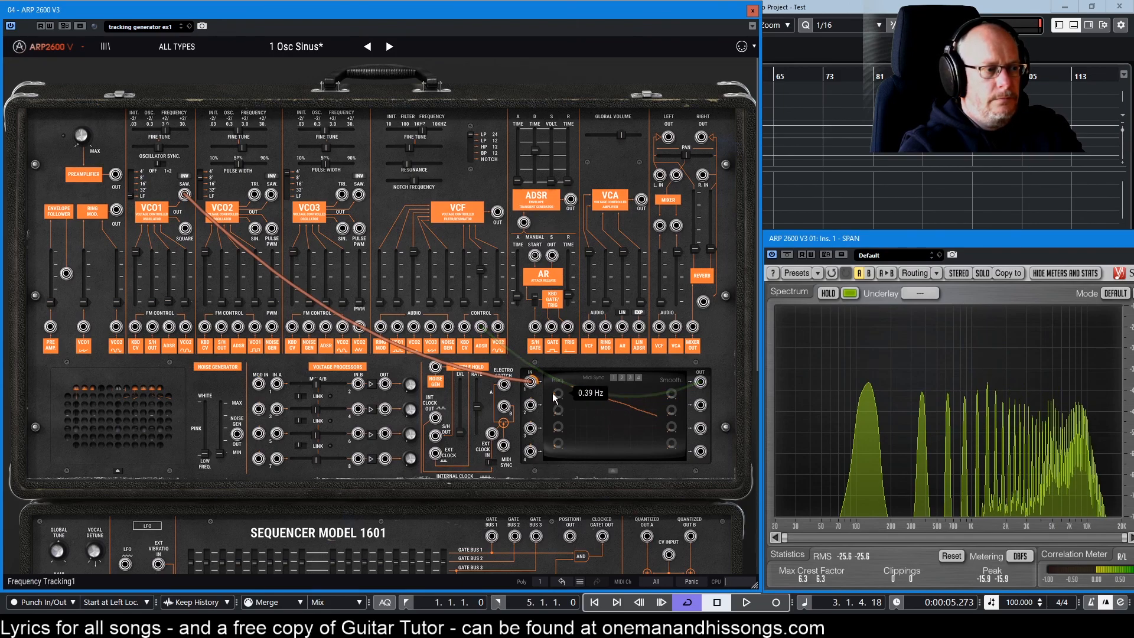
{"action": "left_click", "coordinate": [612, 413]}
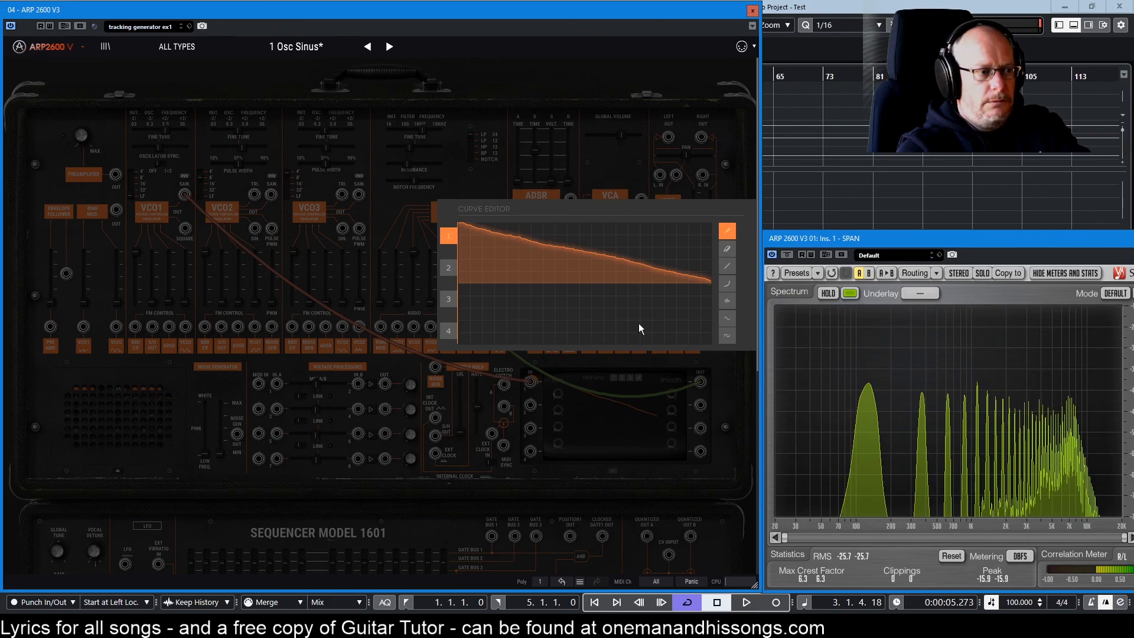
Raise the mixer's filter level to maximum and draw straight falling and rising ramps into the tracking curve.
{"action": "left_click", "coordinate": [629, 398]}
{"action": "mouse_move", "coordinate": [661, 303]}
{"action": "left_mouse_down"}
{"action": "mouse_move", "coordinate": [661, 252]}
{"action": "mouse_move", "coordinate": [677, 252]}
{"action": "mouse_move", "coordinate": [677, 303]}
{"action": "left_mouse_up"}
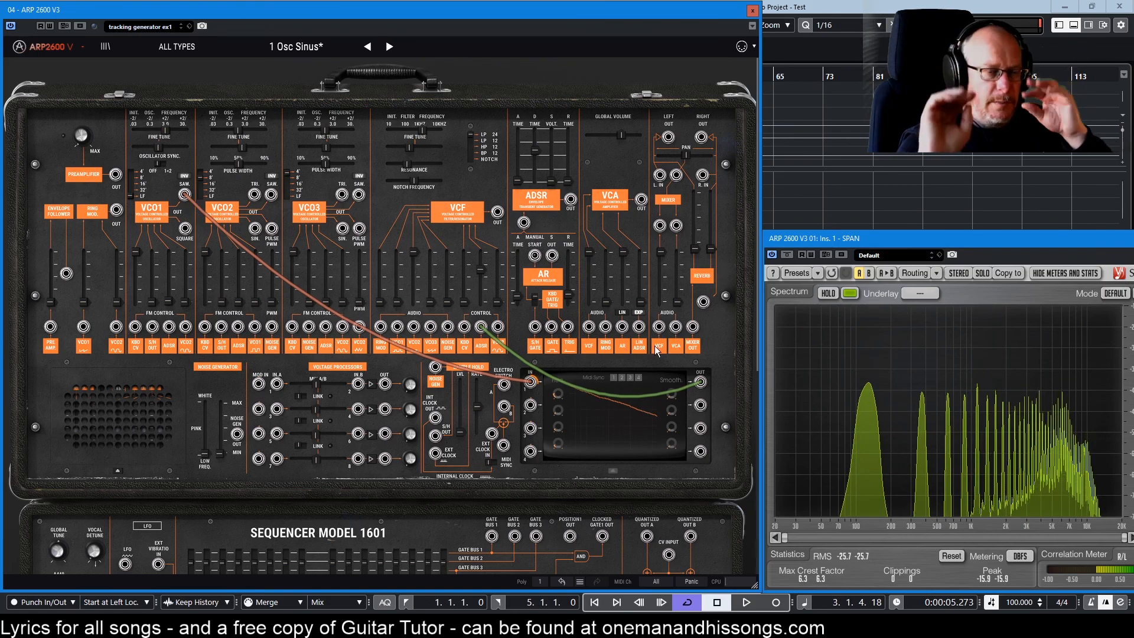
{"action": "left_click", "coordinate": [616, 417]}
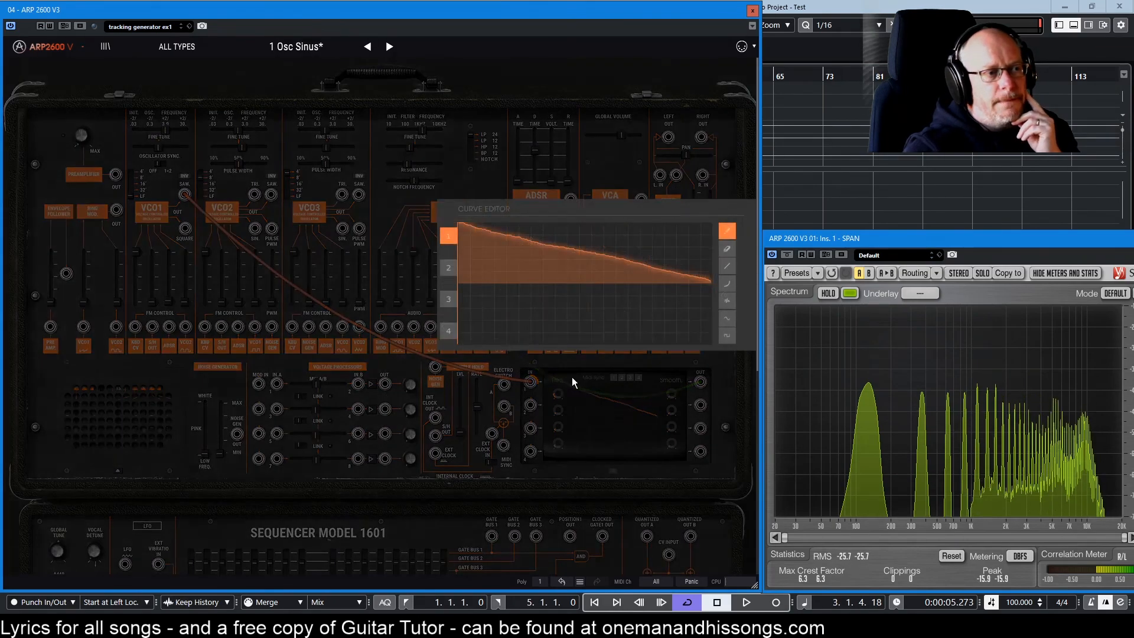
{"action": "left_click", "coordinate": [728, 267]}
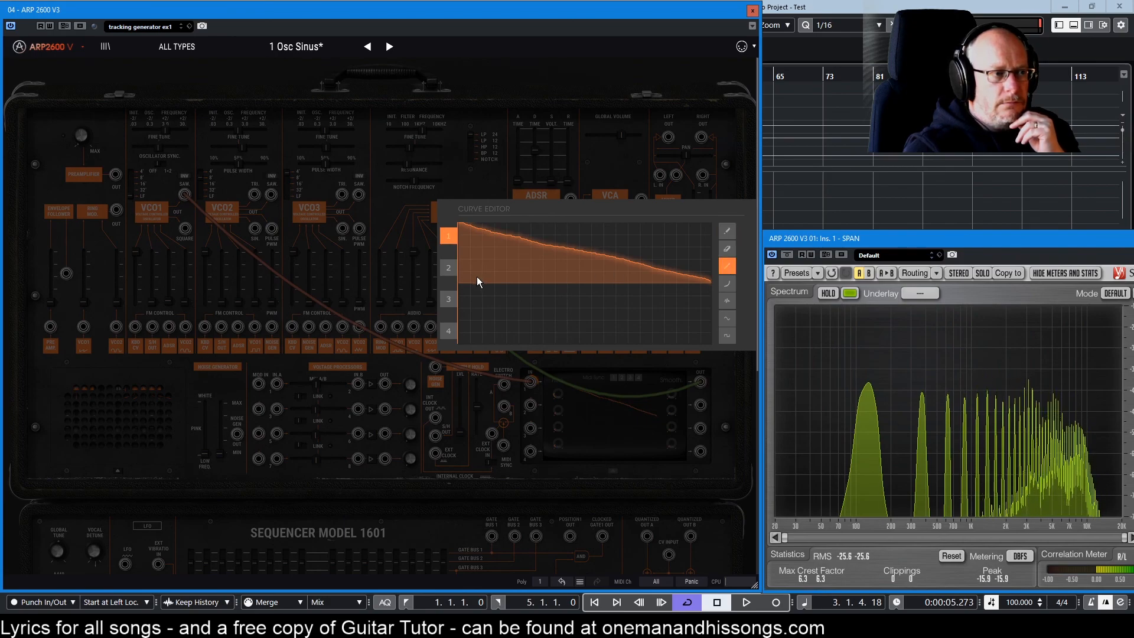
{"action": "mouse_move", "coordinate": [521, 259]}
{"action": "left_mouse_down"}
{"action": "mouse_move", "coordinate": [538, 301]}
{"action": "mouse_move", "coordinate": [584, 243]}
{"action": "mouse_move", "coordinate": [608, 325]}
{"action": "mouse_move", "coordinate": [621, 328]}
{"action": "left_mouse_up"}
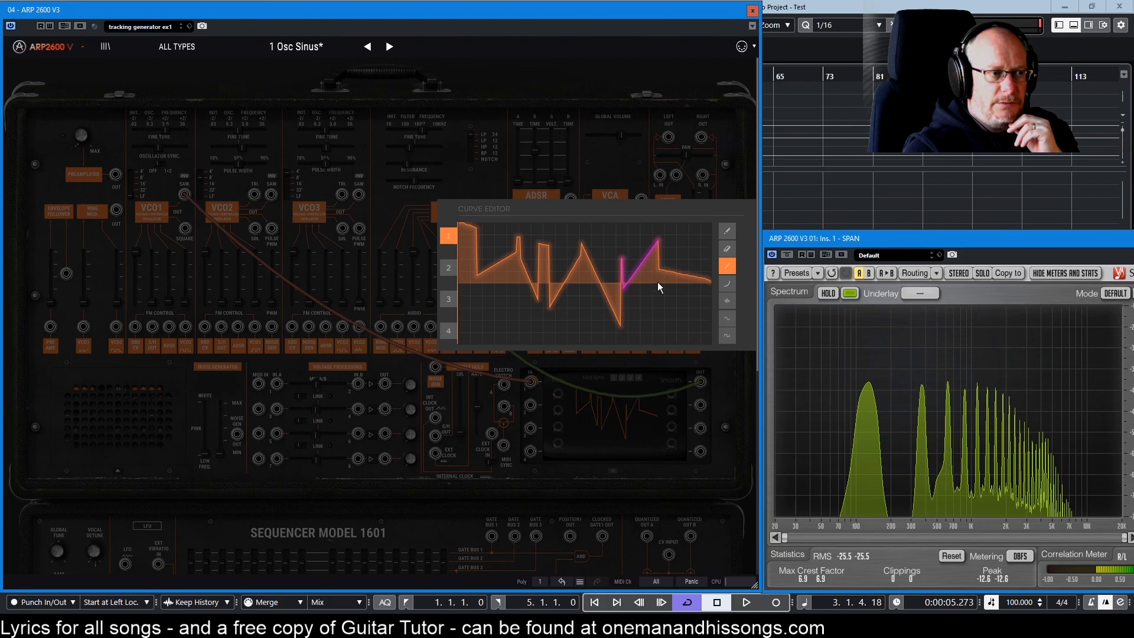
{"action": "left_click_drag", "start_coordinate": [674, 323], "coordinate": [704, 258]}
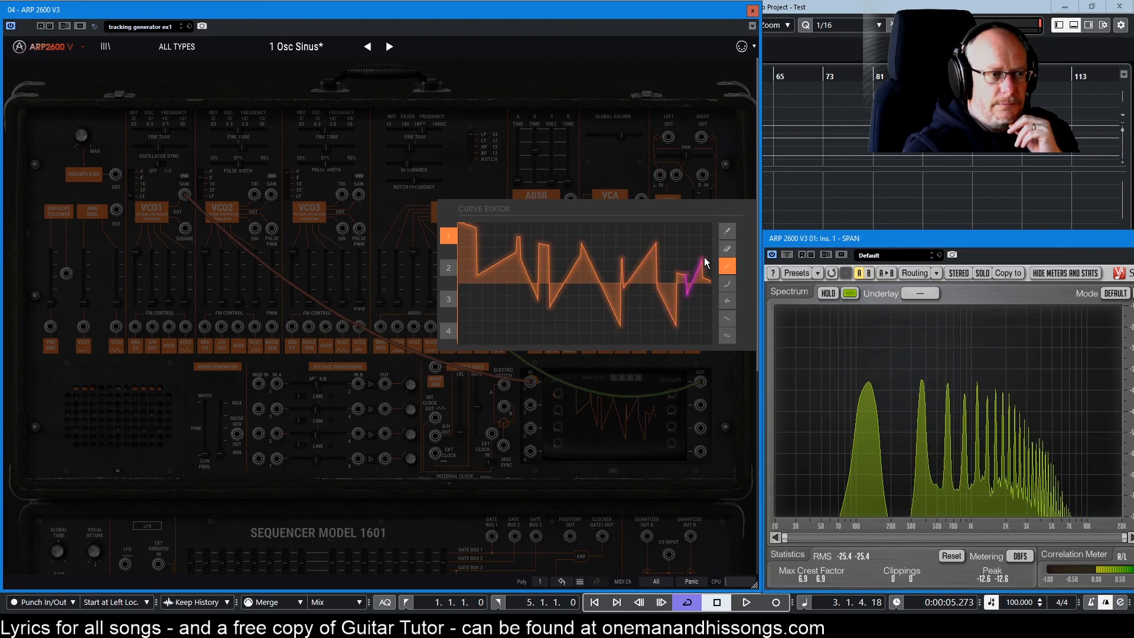
Add smooth curved rising segments across the tracking curve with the curve tool.
{"action": "left_click", "coordinate": [727, 285]}
{"action": "left_click_drag", "start_coordinate": [505, 283], "coordinate": [576, 323]}
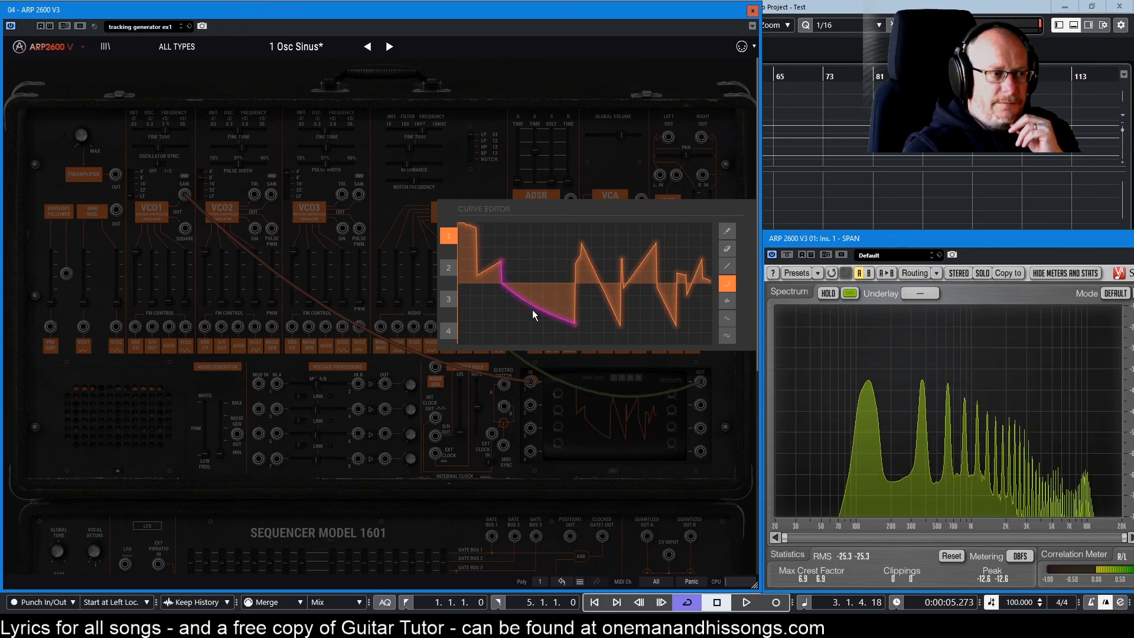
{"action": "left_click_drag", "start_coordinate": [593, 310], "coordinate": [701, 232]}
{"action": "mouse_move", "coordinate": [675, 322]}
{"action": "left_mouse_down"}
{"action": "mouse_move", "coordinate": [665, 250]}
{"action": "mouse_move", "coordinate": [664, 321]}
{"action": "mouse_move", "coordinate": [676, 241]}
{"action": "mouse_move", "coordinate": [696, 315]}
{"action": "left_mouse_up"}
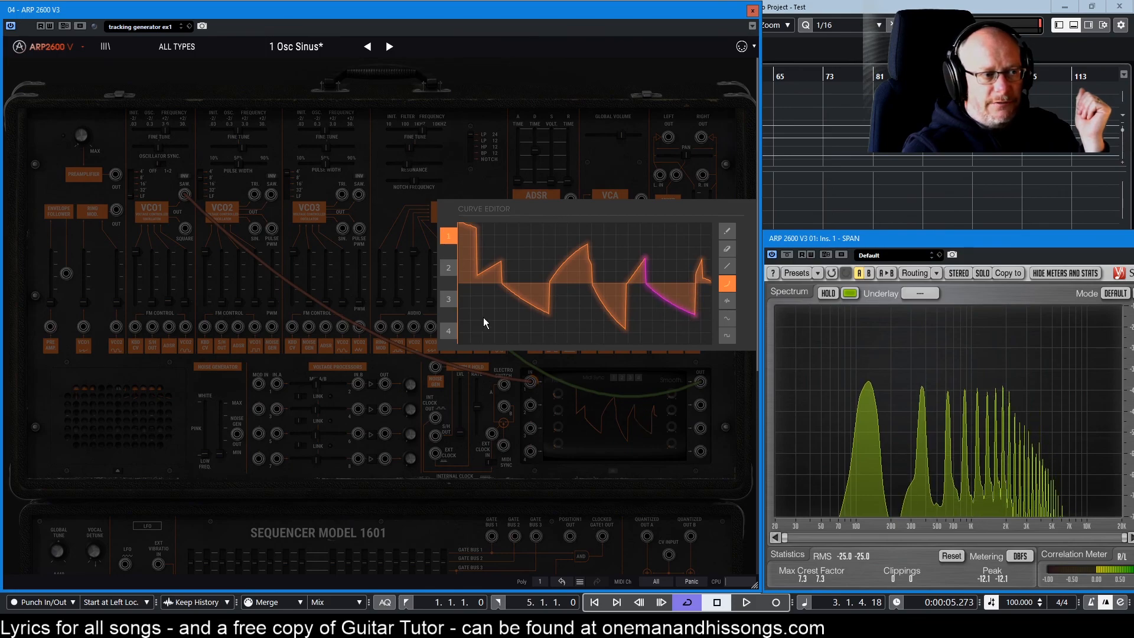
Reshape the left side with curves and add jagged noise strokes across the tracking curve.
{"action": "left_click_drag", "start_coordinate": [483, 322], "coordinate": [581, 248]}
{"action": "mouse_move", "coordinate": [547, 284]}
{"action": "left_mouse_down"}
{"action": "mouse_move", "coordinate": [553, 268]}
{"action": "mouse_move", "coordinate": [576, 306]}
{"action": "mouse_move", "coordinate": [598, 236]}
{"action": "left_mouse_up"}
{"action": "mouse_move", "coordinate": [615, 316]}
{"action": "left_mouse_down"}
{"action": "mouse_move", "coordinate": [618, 292]}
{"action": "mouse_move", "coordinate": [676, 293]}
{"action": "left_mouse_up"}
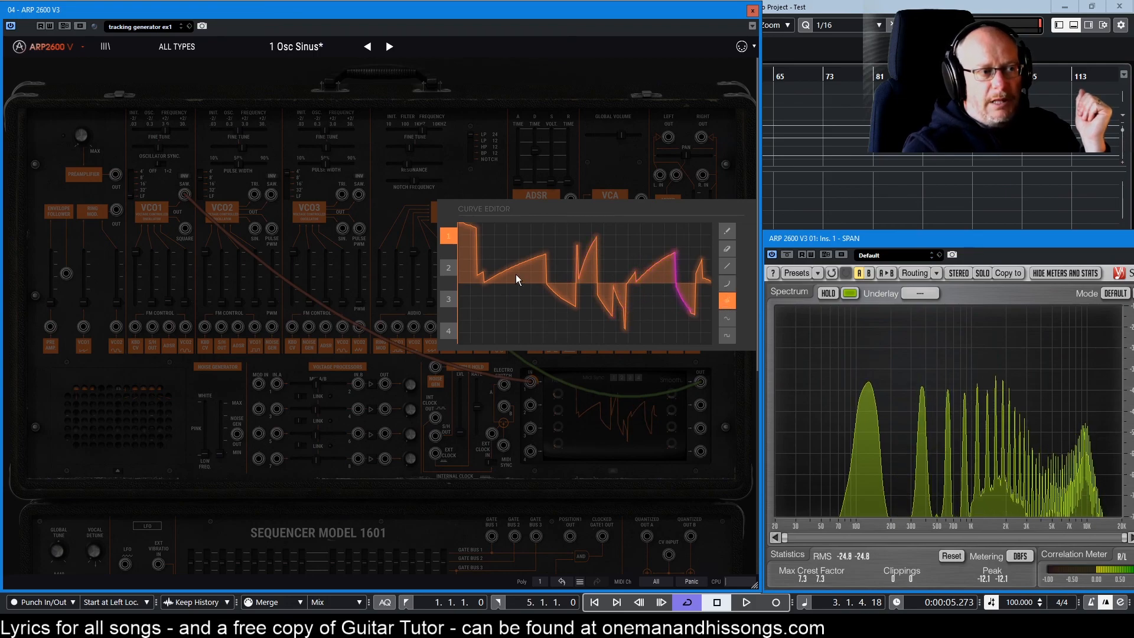
{"action": "mouse_move", "coordinate": [515, 274]}
{"action": "left_mouse_down"}
{"action": "mouse_move", "coordinate": [587, 284]}
{"action": "mouse_move", "coordinate": [592, 258]}
{"action": "mouse_move", "coordinate": [586, 270]}
{"action": "left_mouse_up"}
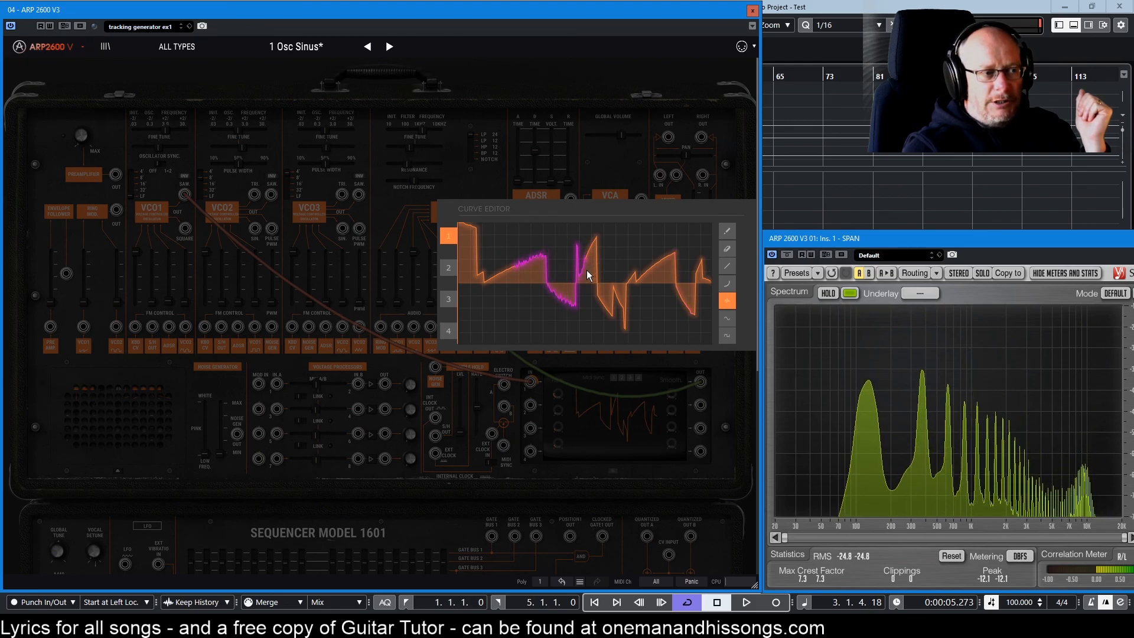
{"action": "left_click_drag", "start_coordinate": [518, 274], "coordinate": [570, 270]}
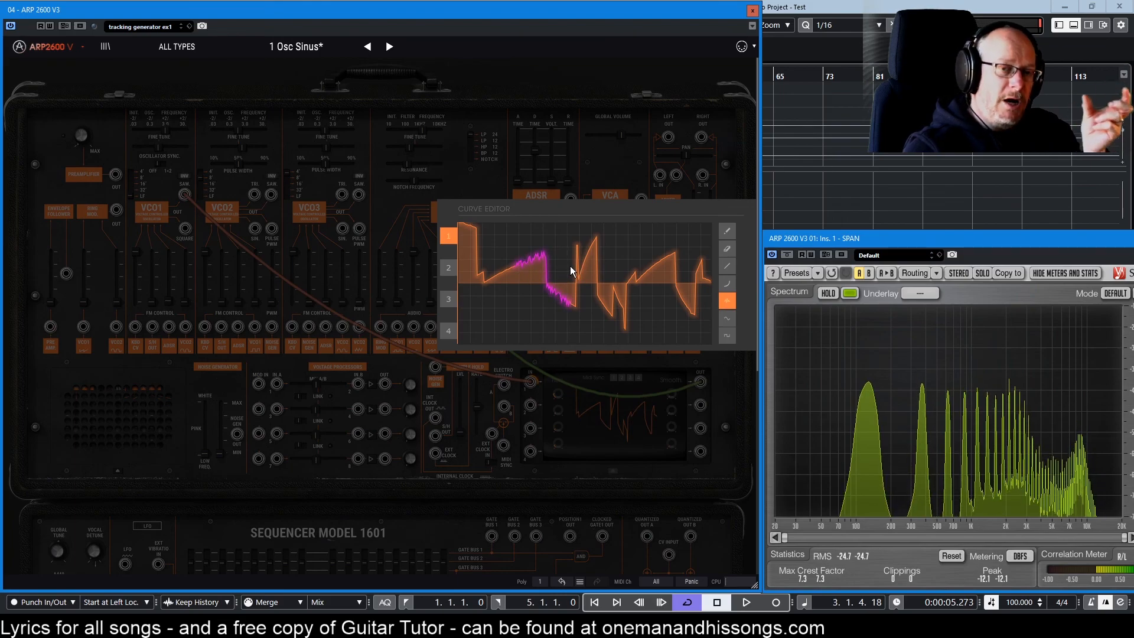
{"action": "mouse_move", "coordinate": [570, 266]}
{"action": "left_mouse_down"}
{"action": "mouse_move", "coordinate": [563, 231]}
{"action": "mouse_move", "coordinate": [572, 274]}
{"action": "mouse_move", "coordinate": [570, 241]}
{"action": "left_mouse_up"}
{"action": "left_click_drag", "start_coordinate": [638, 270], "coordinate": [661, 264]}
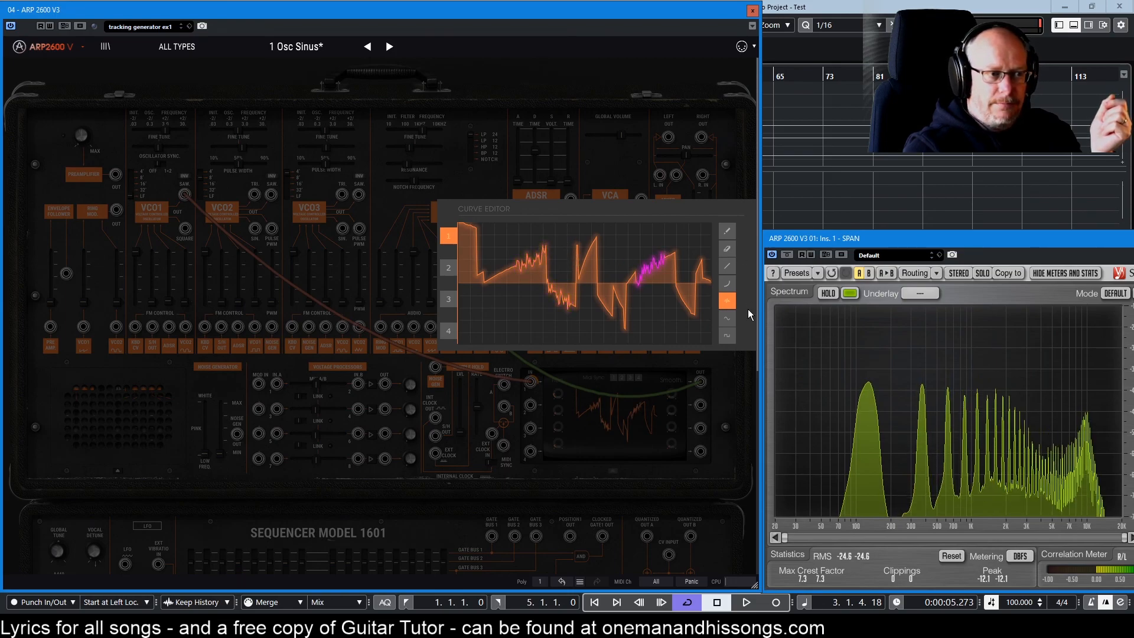
Add sine sections and square-wave steps across the curve, then close the curve editor.
{"action": "mouse_move", "coordinate": [569, 295]}
{"action": "left_mouse_down"}
{"action": "mouse_move", "coordinate": [622, 296]}
{"action": "mouse_move", "coordinate": [625, 332]}
{"action": "mouse_move", "coordinate": [621, 261]}
{"action": "mouse_move", "coordinate": [620, 335]}
{"action": "mouse_move", "coordinate": [612, 248]}
{"action": "mouse_move", "coordinate": [610, 328]}
{"action": "mouse_move", "coordinate": [613, 276]}
{"action": "left_mouse_up"}
{"action": "mouse_move", "coordinate": [627, 303]}
{"action": "left_mouse_down"}
{"action": "mouse_move", "coordinate": [661, 303]}
{"action": "mouse_move", "coordinate": [614, 300]}
{"action": "mouse_move", "coordinate": [653, 300]}
{"action": "mouse_move", "coordinate": [627, 303]}
{"action": "left_mouse_up"}
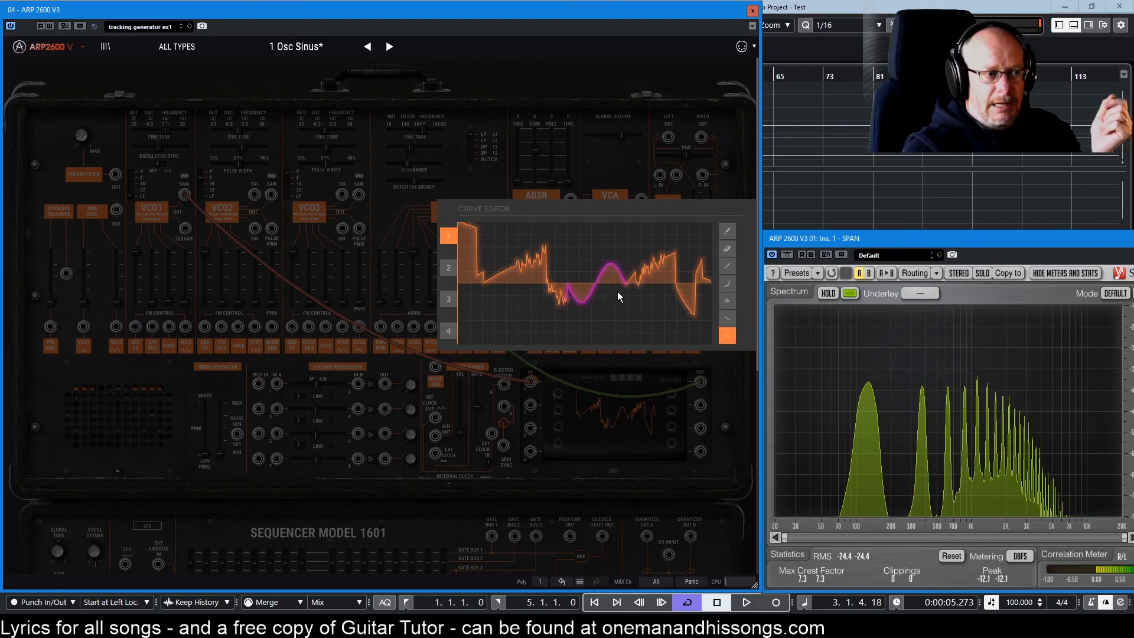
{"action": "mouse_move", "coordinate": [598, 292]}
{"action": "left_mouse_down"}
{"action": "mouse_move", "coordinate": [633, 293]}
{"action": "mouse_move", "coordinate": [633, 248]}
{"action": "mouse_move", "coordinate": [645, 253]}
{"action": "left_mouse_up"}
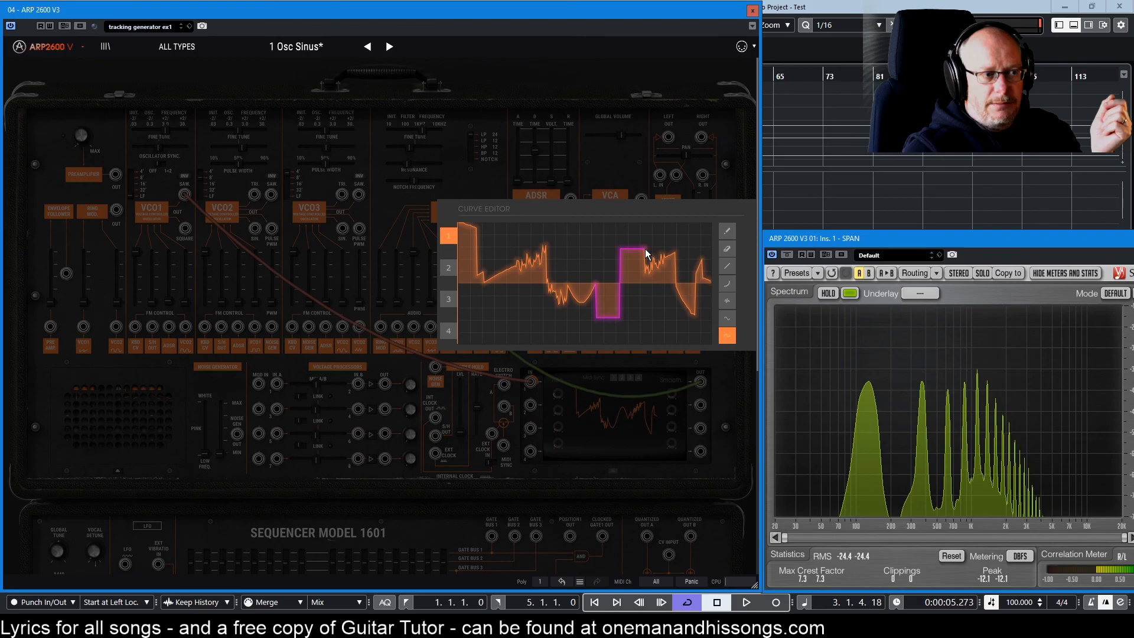
{"action": "left_click_drag", "start_coordinate": [646, 293], "coordinate": [672, 277]}
{"action": "left_click_drag", "start_coordinate": [506, 300], "coordinate": [517, 302]}
{"action": "left_click_drag", "start_coordinate": [464, 263], "coordinate": [475, 258]}
{"action": "left_click_drag", "start_coordinate": [581, 260], "coordinate": [595, 259]}
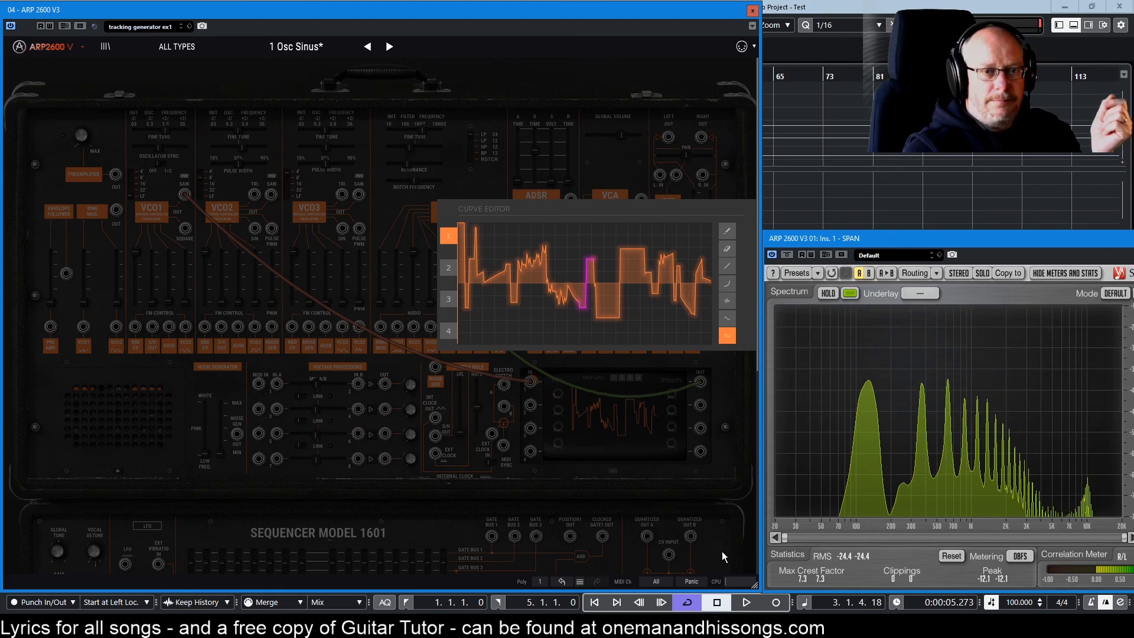
{"action": "left_click", "coordinate": [594, 420]}
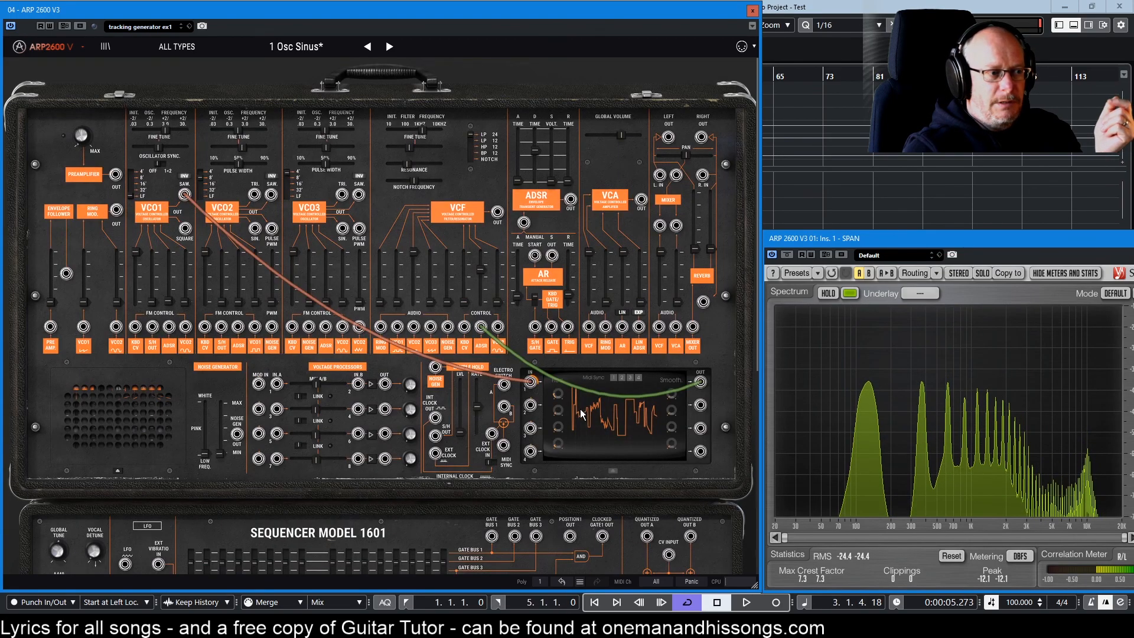
Nudge the tracking rate, drop VCO1 to about 0.5 Hz, and lower mixer Audio1 to about 0.02.
{"action": "mouse_move", "coordinate": [555, 400]}
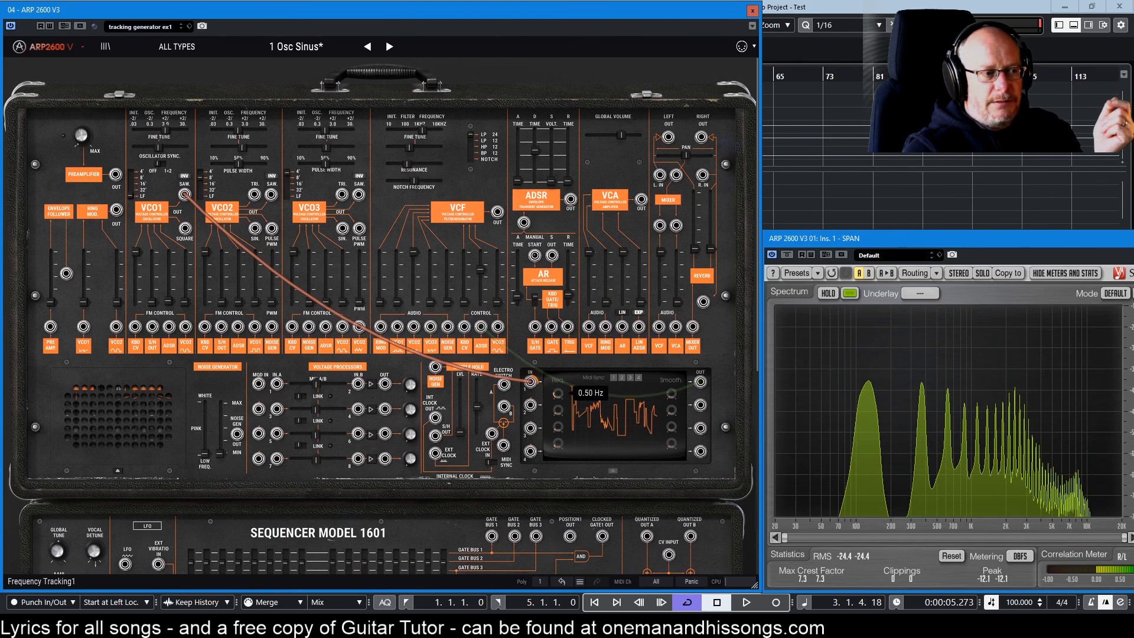
{"action": "left_click_drag", "start_coordinate": [558, 394], "coordinate": [558, 387]}
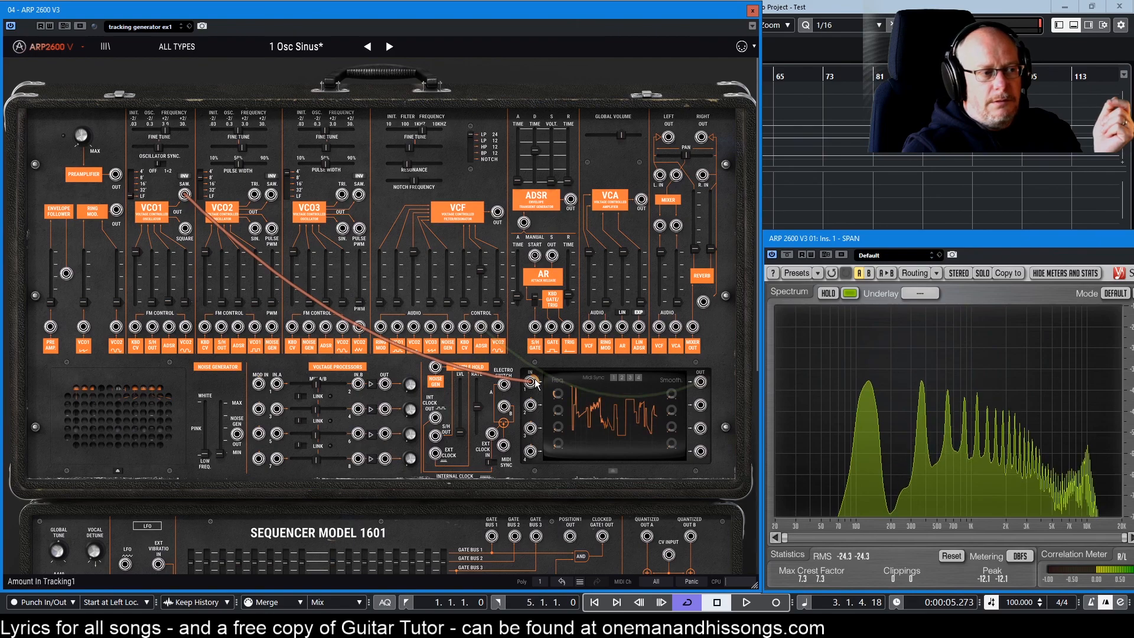
{"action": "left_click_drag", "start_coordinate": [166, 131], "coordinate": [160, 131]}
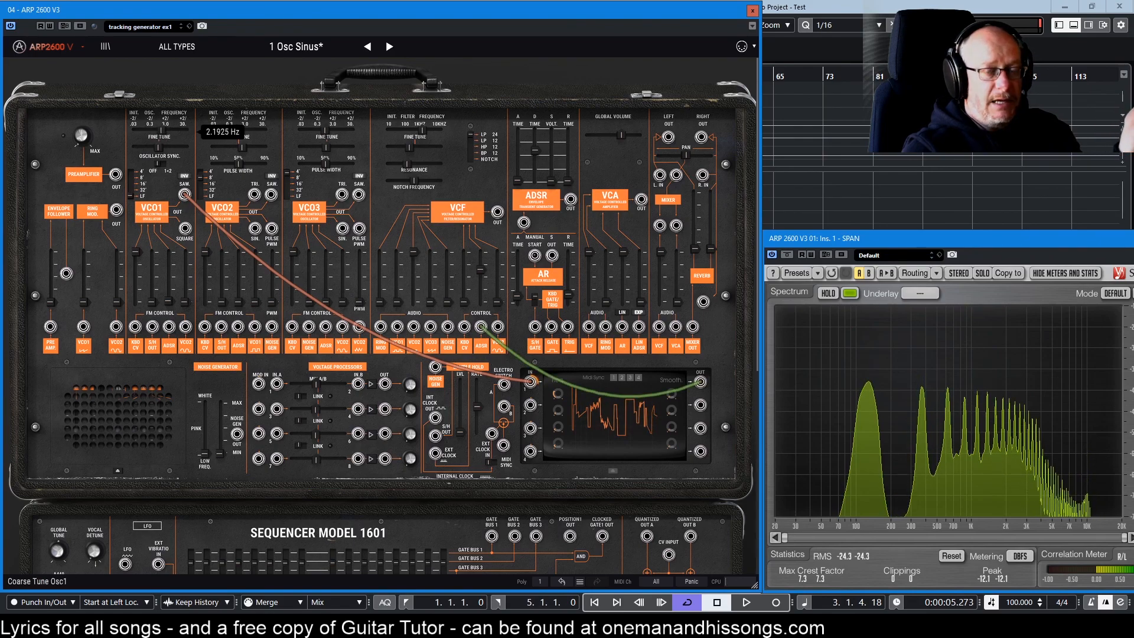
{"action": "left_click_drag", "start_coordinate": [161, 131], "coordinate": [156, 131]}
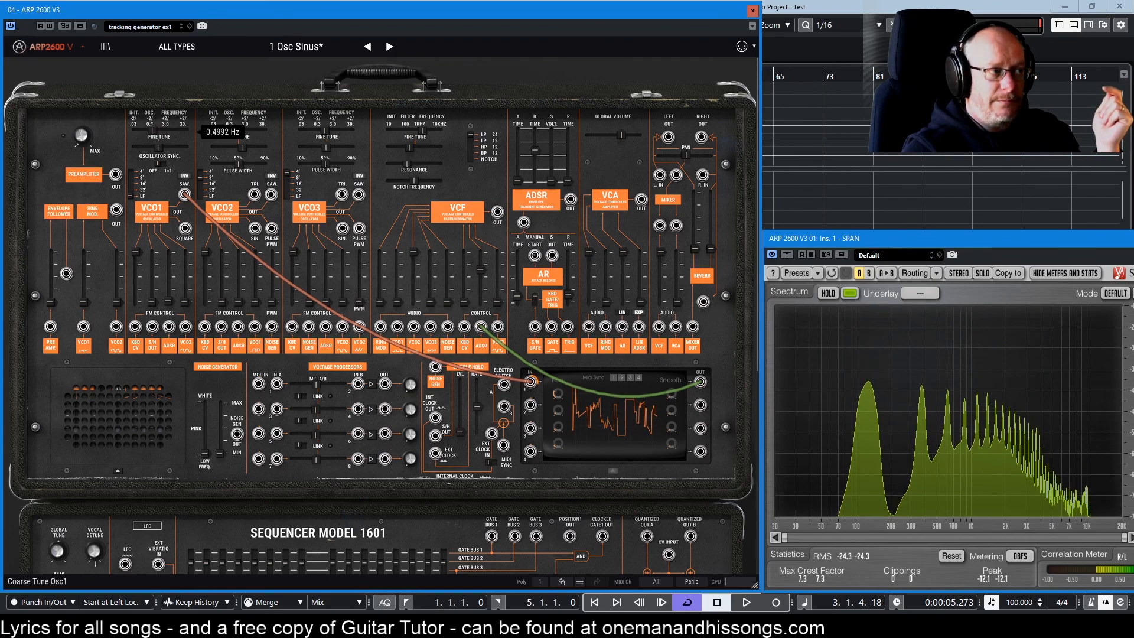
{"action": "mouse_move", "coordinate": [536, 387]}
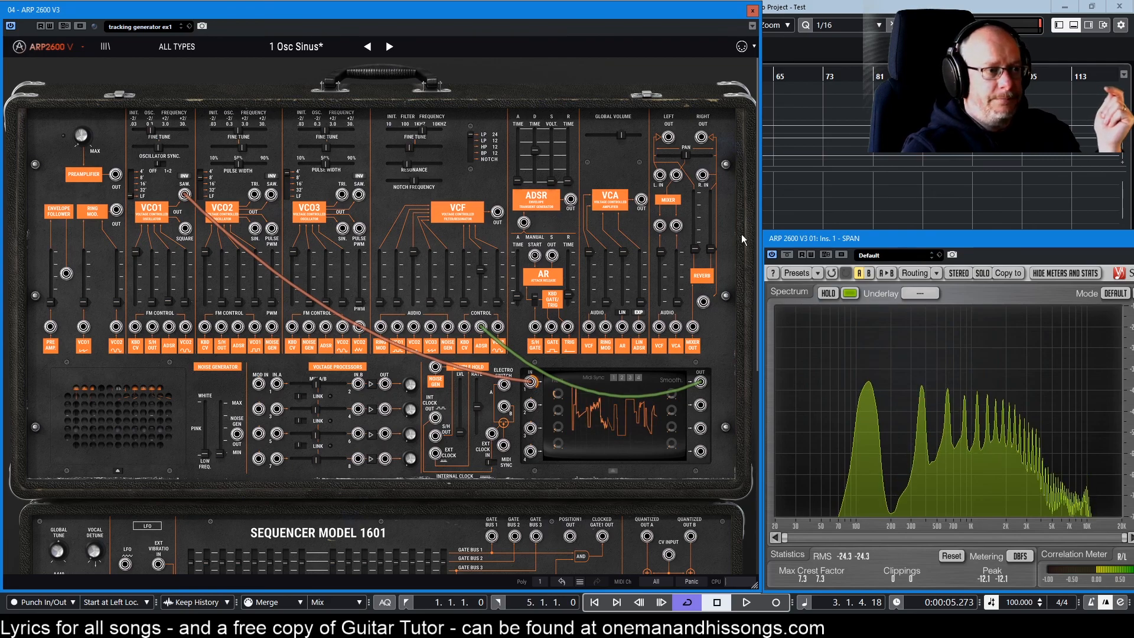
{"action": "mouse_move", "coordinate": [707, 278]}
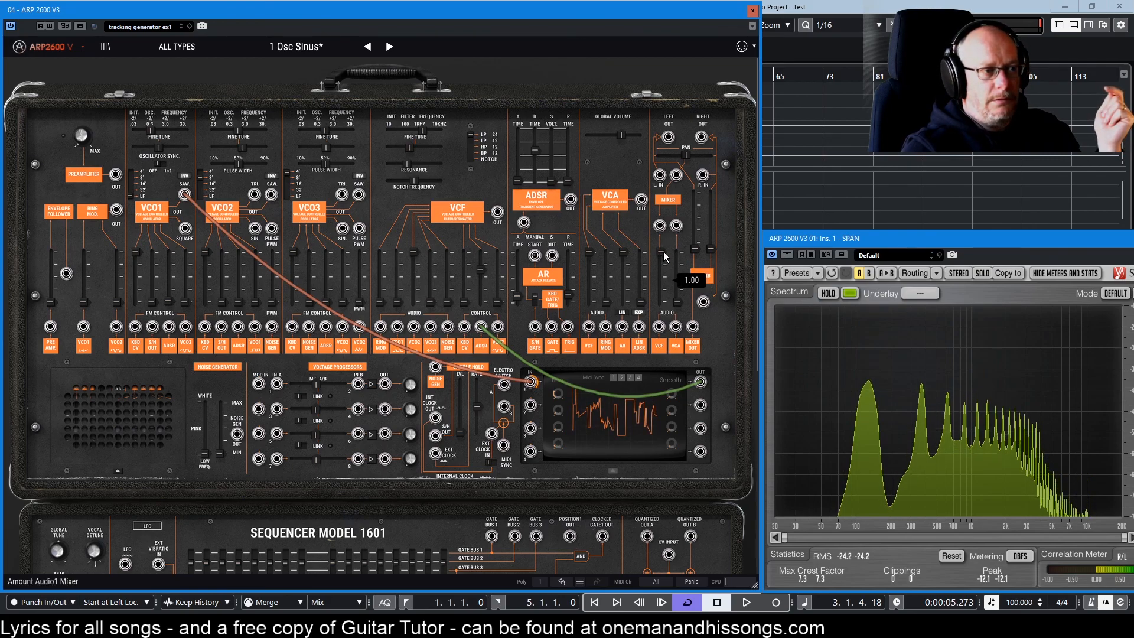
{"action": "left_click_drag", "start_coordinate": [661, 256], "coordinate": [661, 302]}
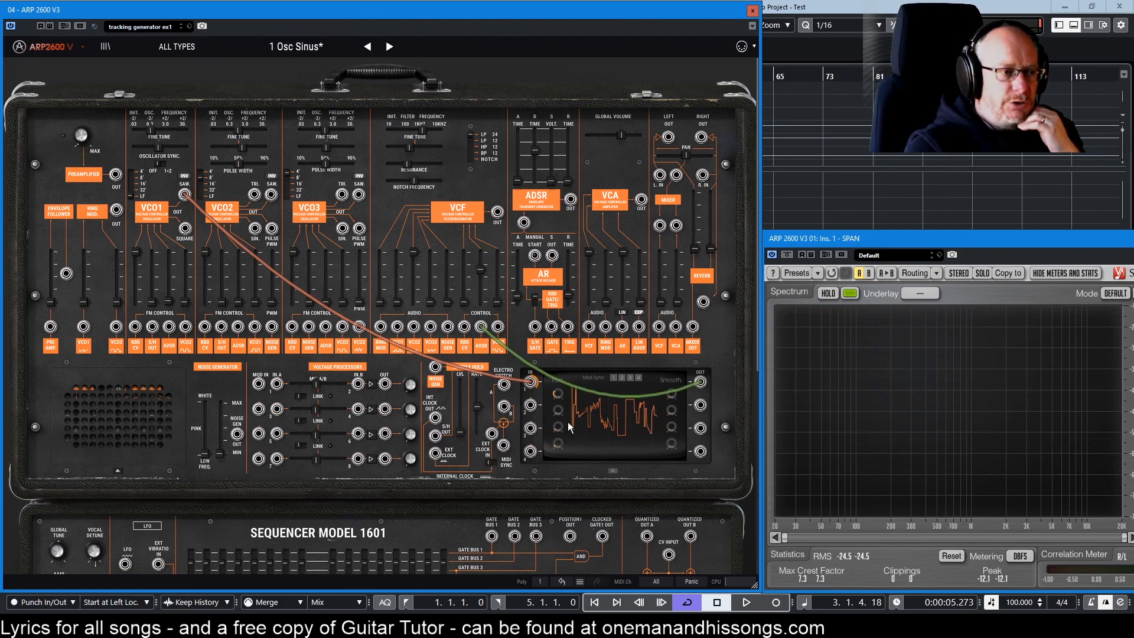
Redraw tracking curve 2 with freehand bumps, a sharp spike and sine wobbles, then close the editor.
{"action": "left_click", "coordinate": [605, 413]}
{"action": "mouse_move", "coordinate": [535, 293]}
{"action": "left_mouse_down"}
{"action": "mouse_move", "coordinate": [611, 247]}
{"action": "mouse_move", "coordinate": [646, 296]}
{"action": "mouse_move", "coordinate": [661, 224]}
{"action": "left_mouse_up"}
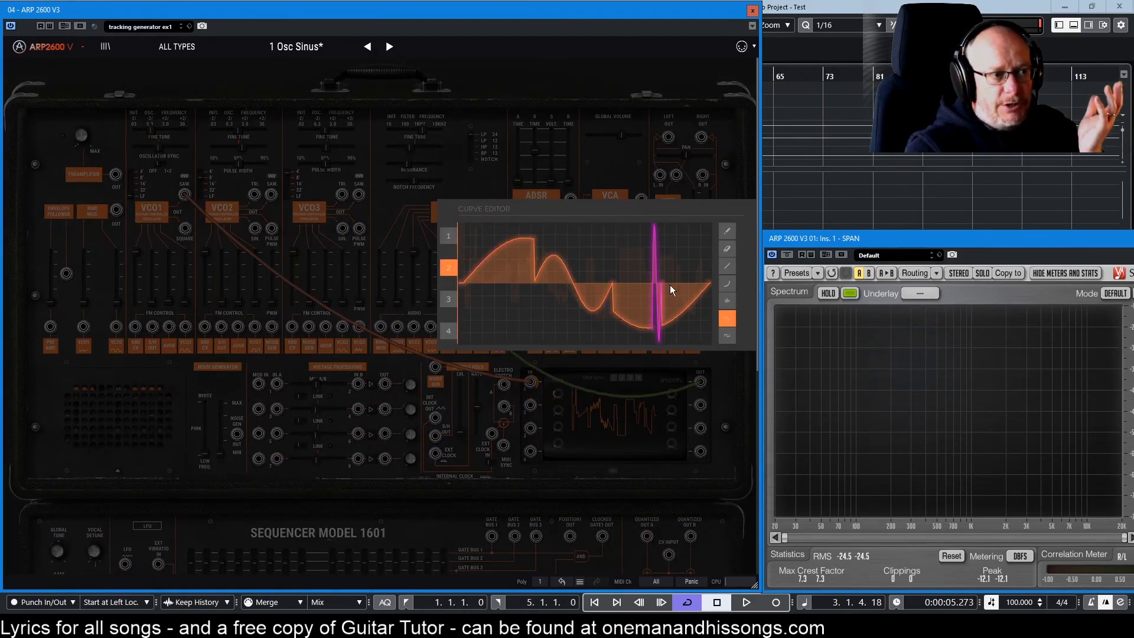
{"action": "left_click_drag", "start_coordinate": [670, 285], "coordinate": [698, 288]}
{"action": "mouse_move", "coordinate": [481, 287]}
{"action": "left_mouse_down"}
{"action": "mouse_move", "coordinate": [597, 306]}
{"action": "mouse_move", "coordinate": [607, 319]}
{"action": "left_mouse_up"}
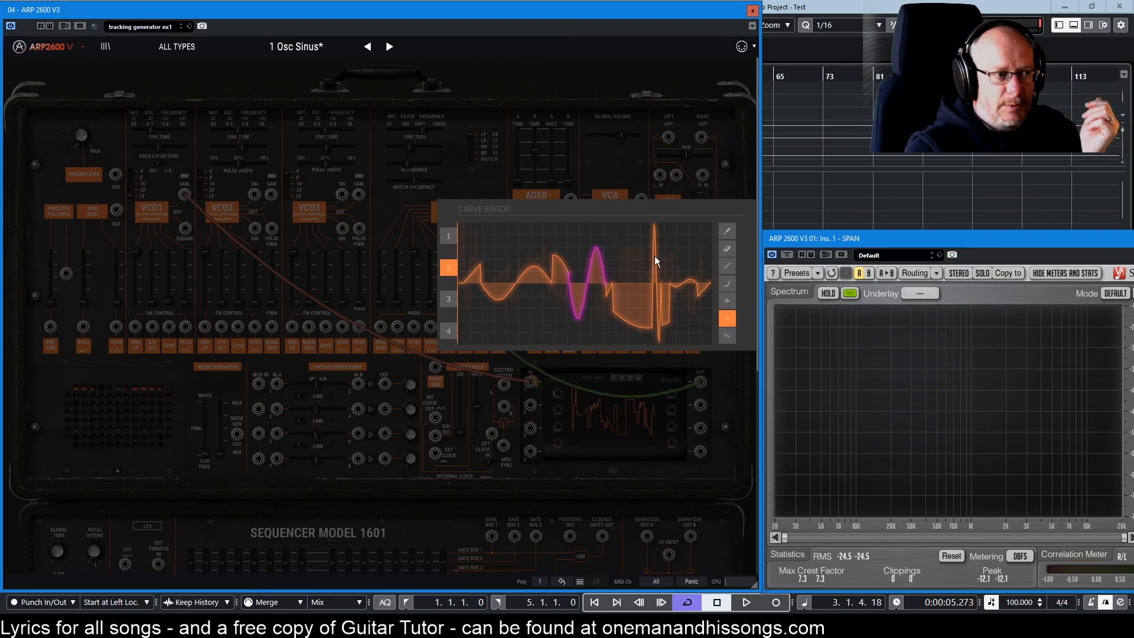
{"action": "left_click", "coordinate": [622, 407]}
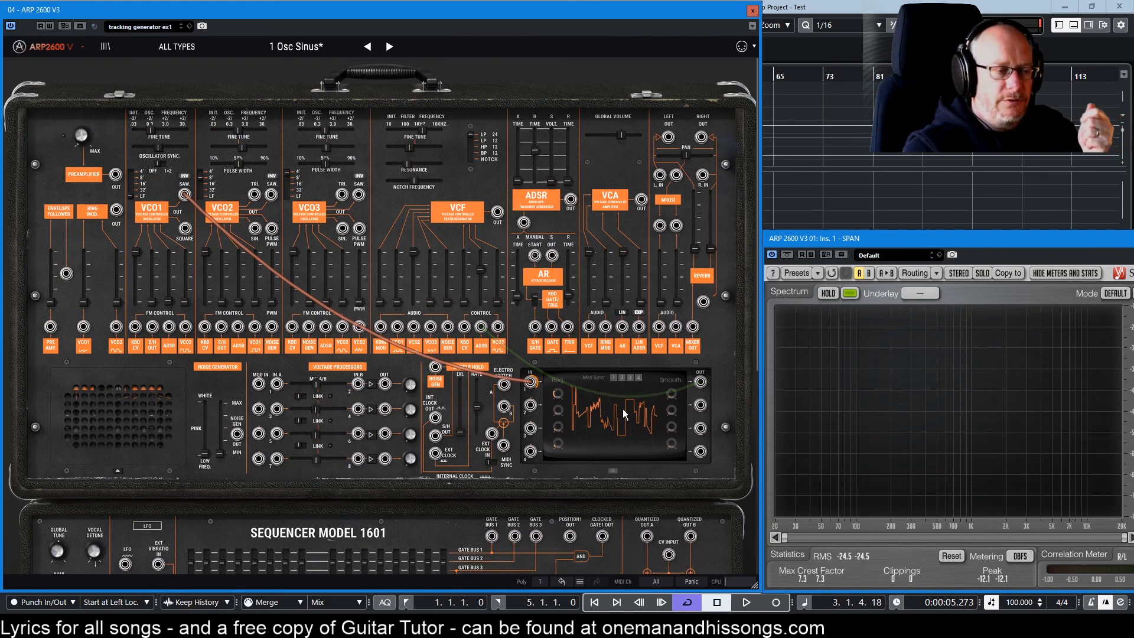